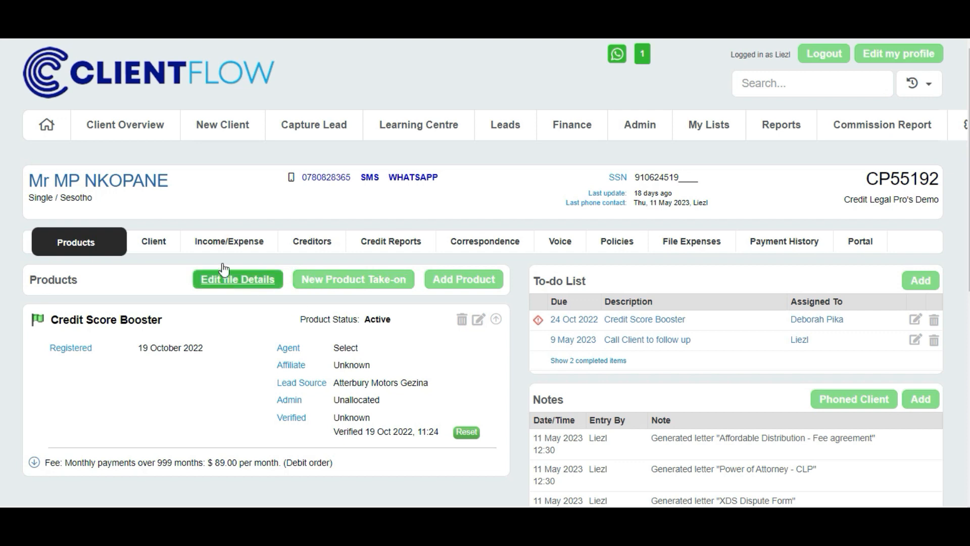
View the client's income/expense assessment and correspondence, and return to the products overview to look over the to-do list and notes
click(221, 241)
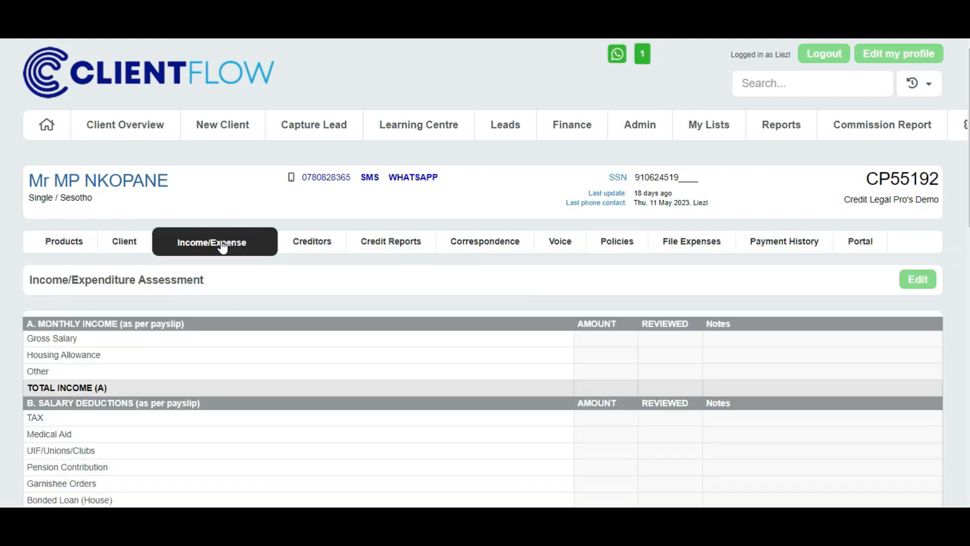
click(479, 243)
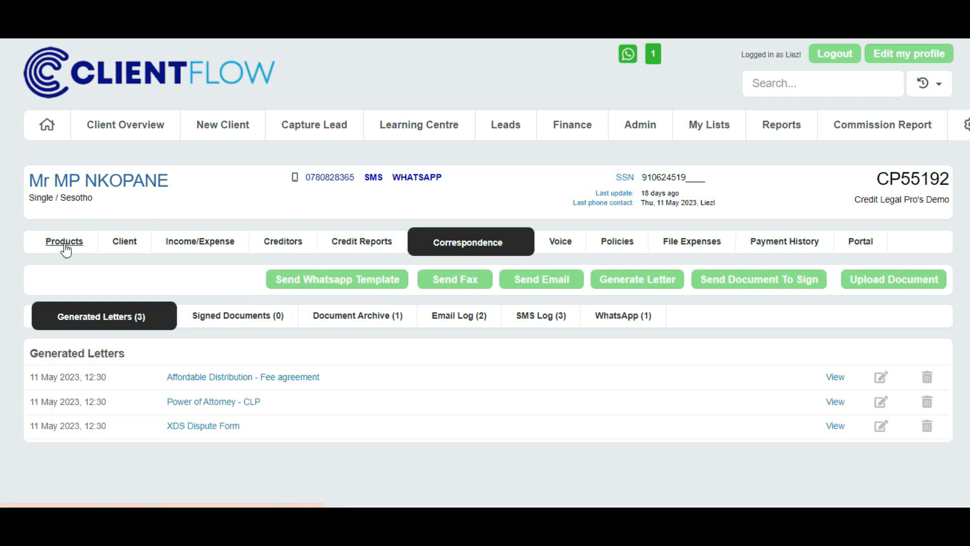
click(65, 248)
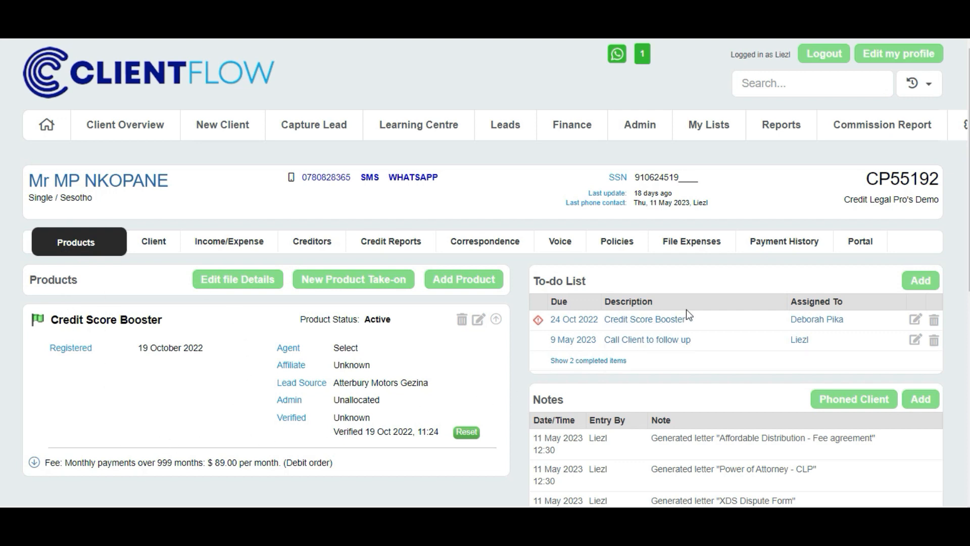
scroll(689, 319, down, 4)
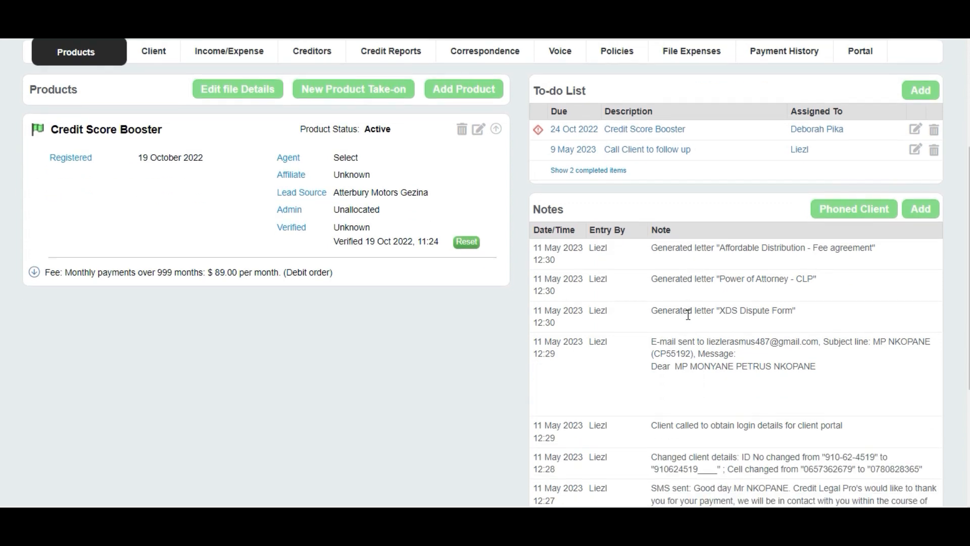
scroll(688, 314, up, 3)
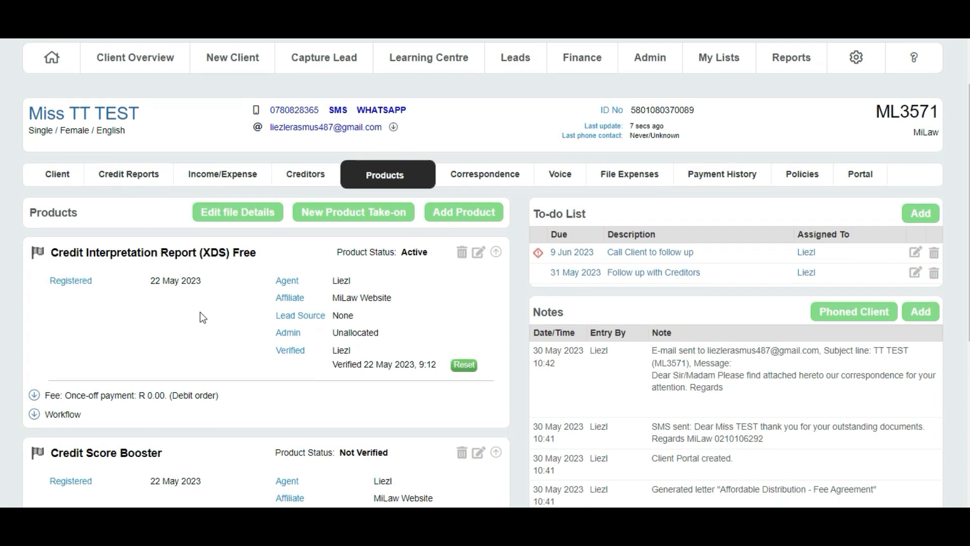
Look over the test client's products, start deleting the Credit Interpretation Report (XDS) Free product and cancel the deletion
scroll(200, 312, down, 1)
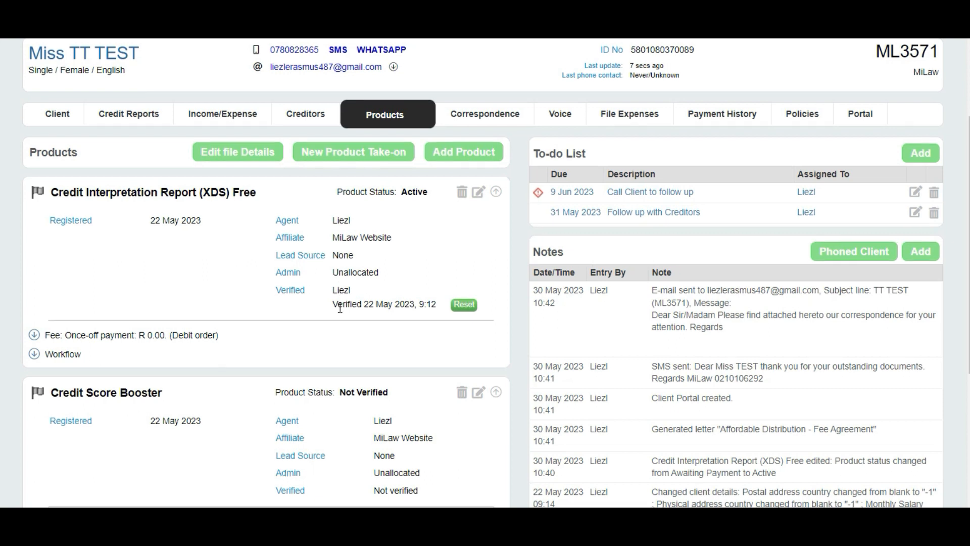
scroll(340, 308, down, 3)
scroll(340, 307, up, 1)
scroll(340, 307, up, 2)
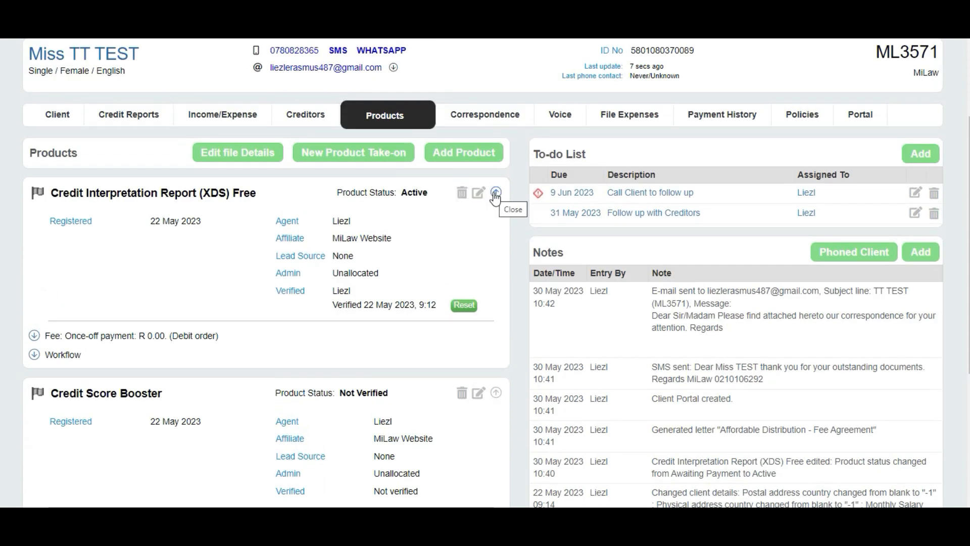
click(462, 193)
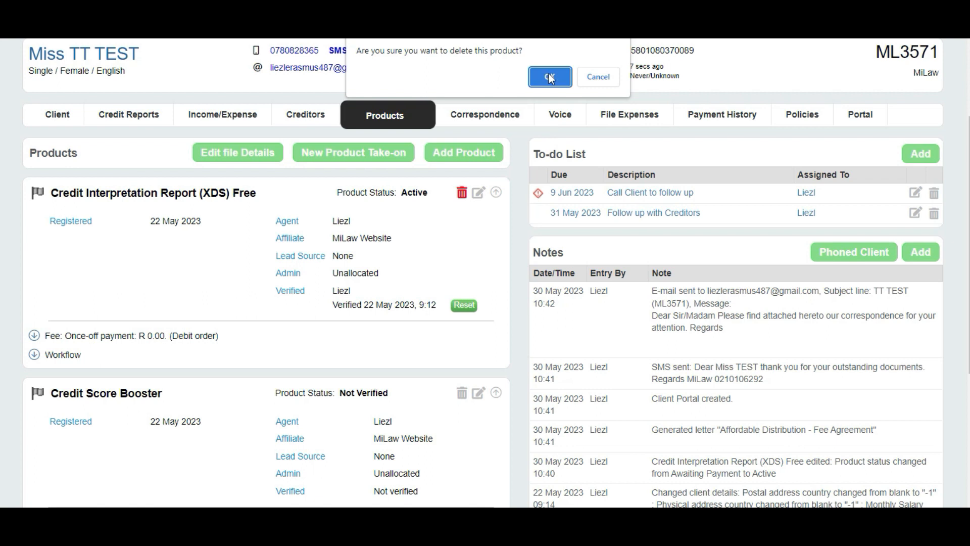
click(599, 78)
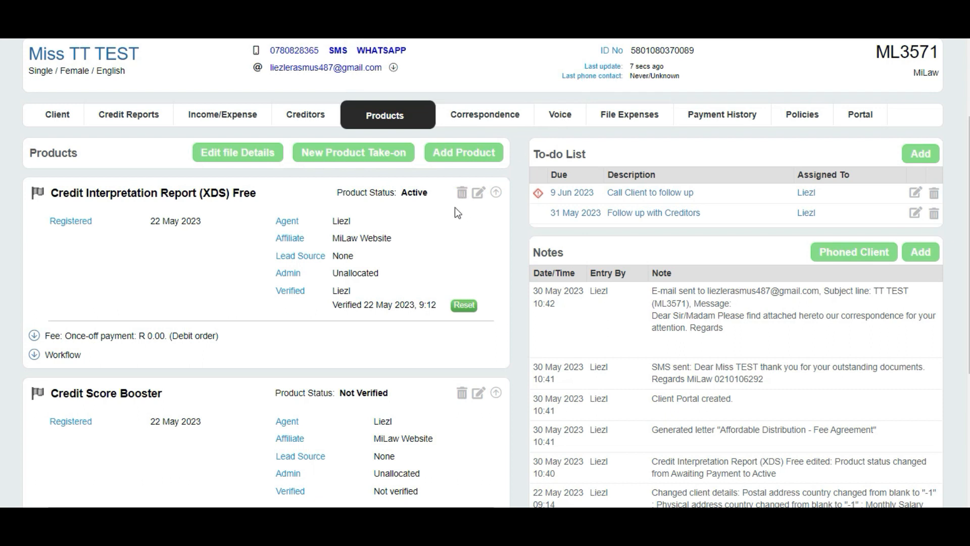
Open the Credit Interpretation Report (XDS) Free product for editing, check its Affiliate field and save the product
click(478, 193)
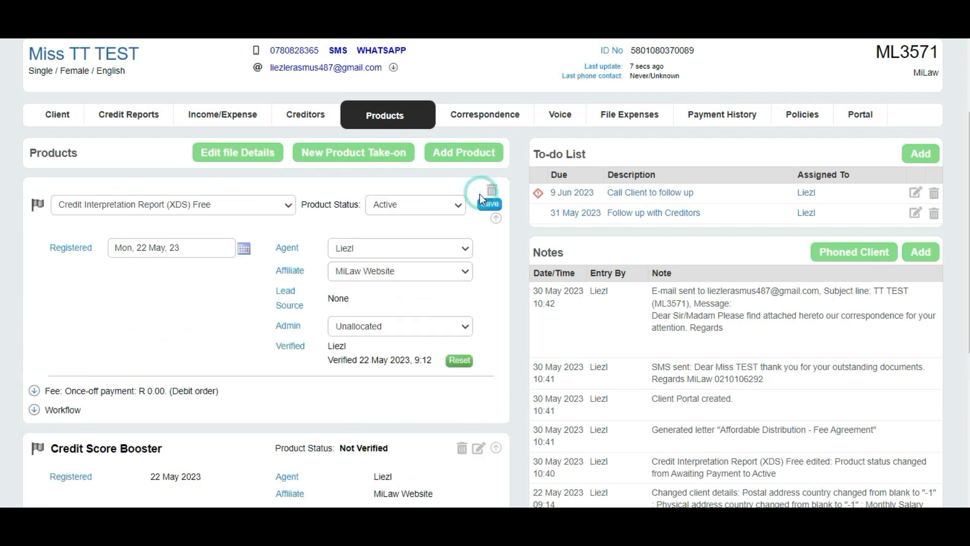
click(449, 271)
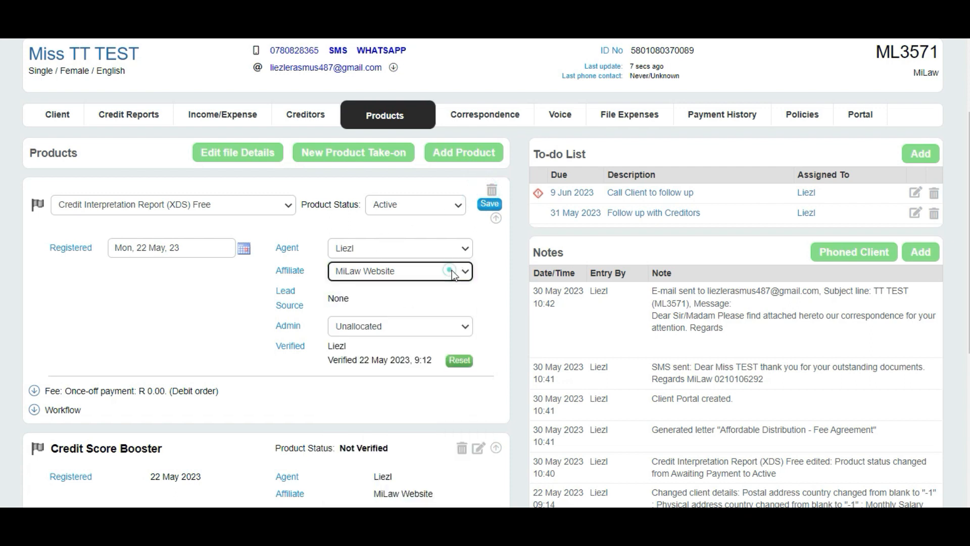
click(490, 204)
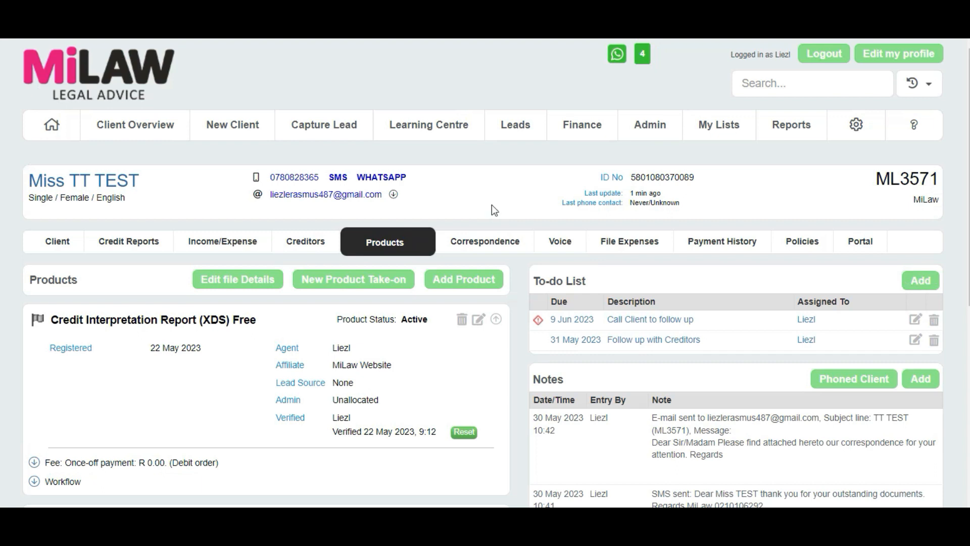
View the test client's file details and open them for editing
scroll(315, 205, down, 4)
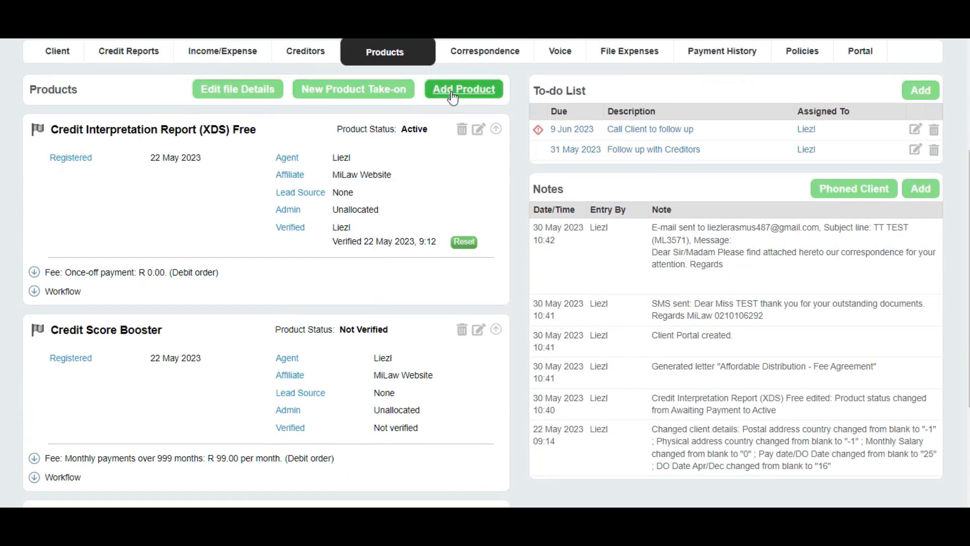
click(239, 96)
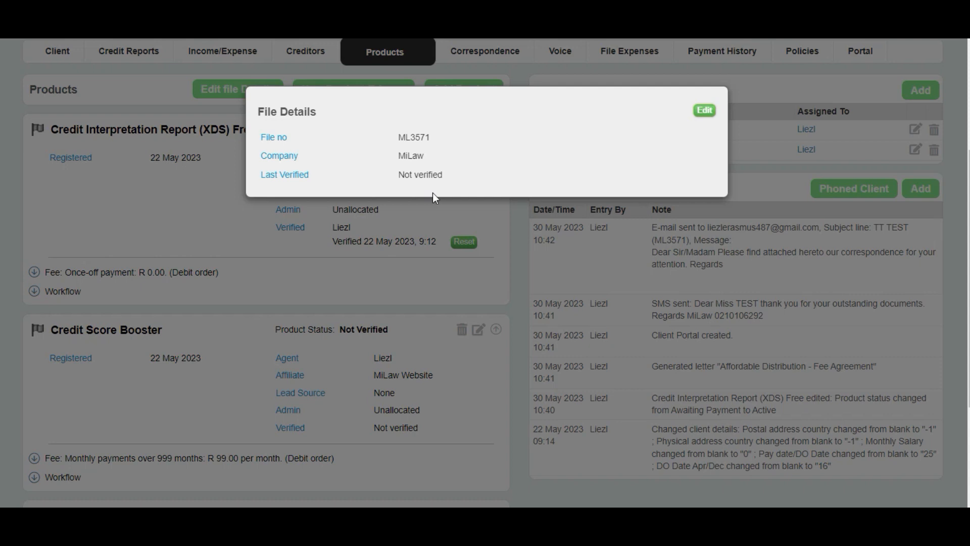
click(704, 110)
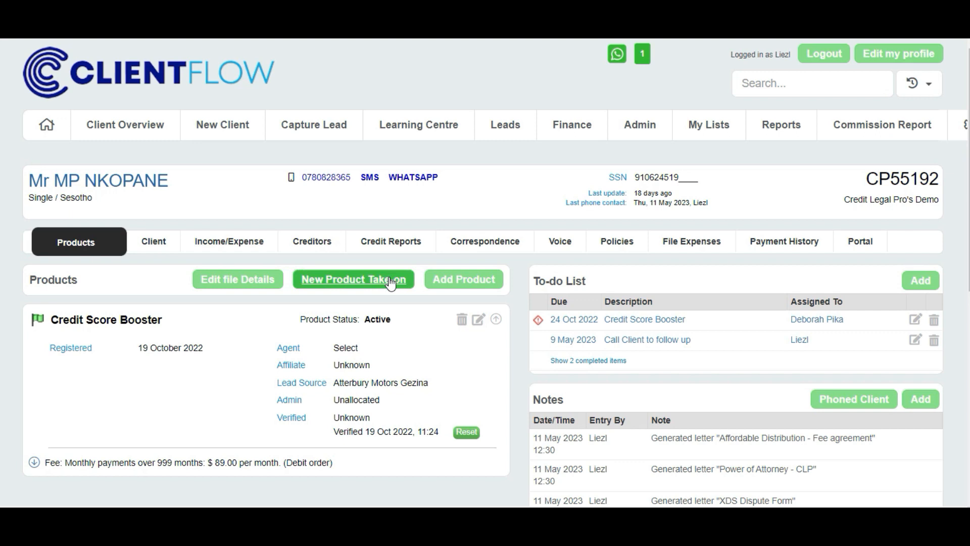
Try to start a new product take-on for the client who holds the Credit Score Booster
click(391, 282)
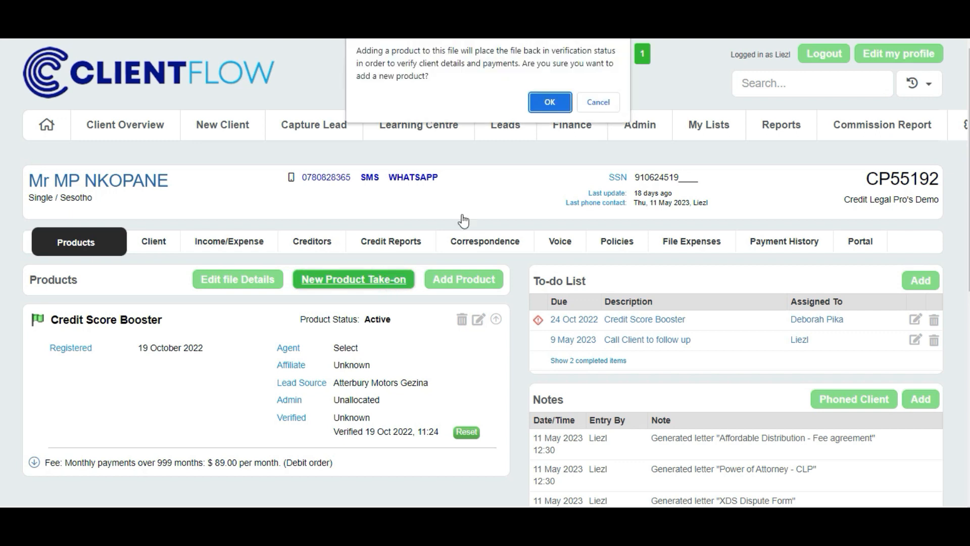
click(538, 103)
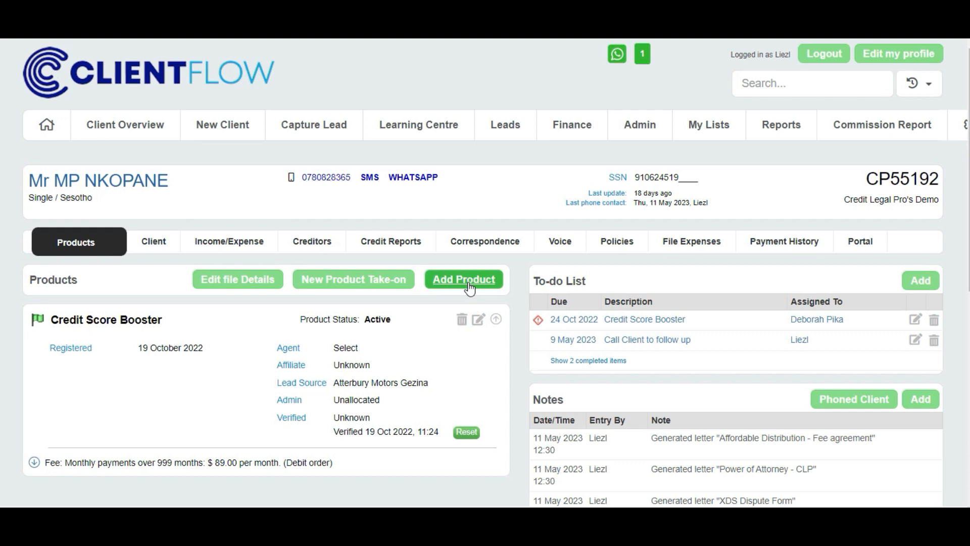
Add a product to the client's file, choosing Negotiation (1 to 3 Creditors) with product status Awaiting Payment
click(470, 285)
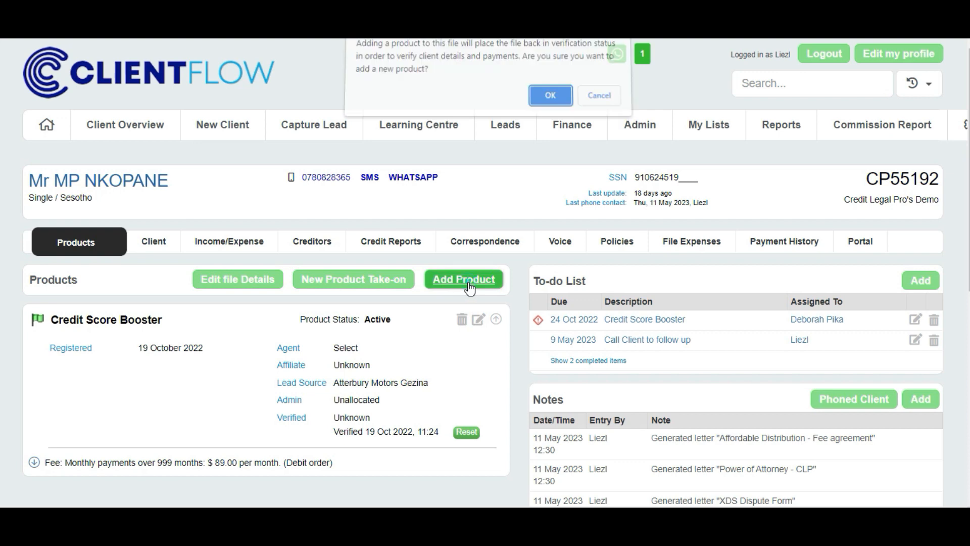
click(550, 102)
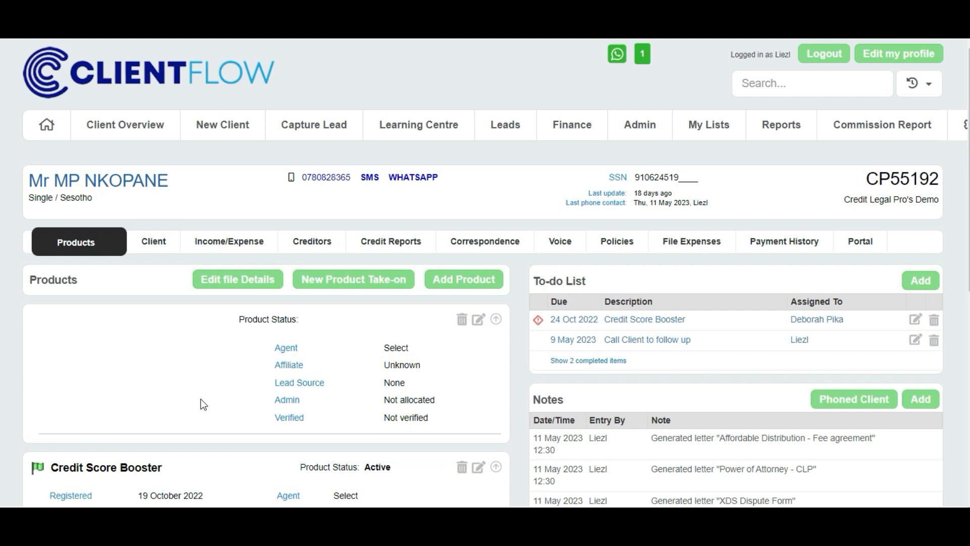
click(478, 323)
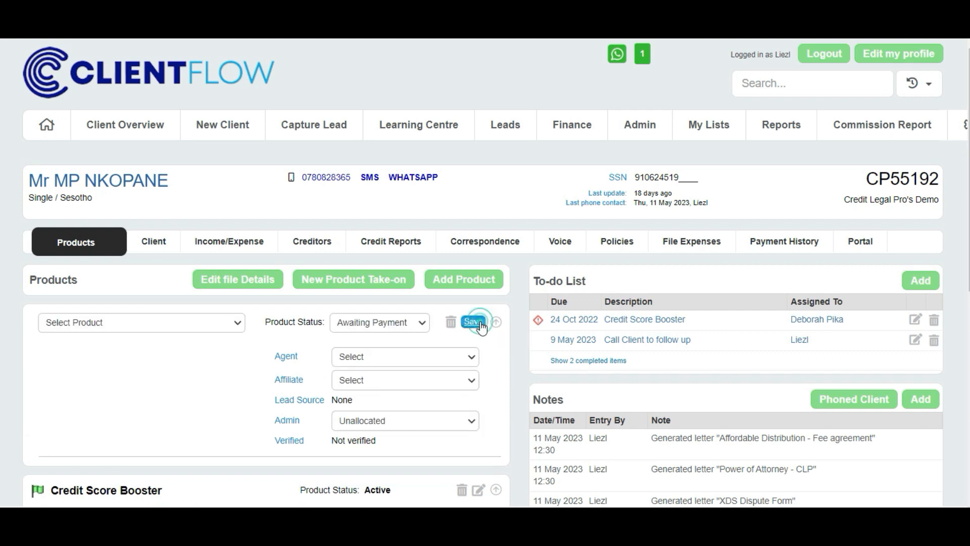
click(228, 326)
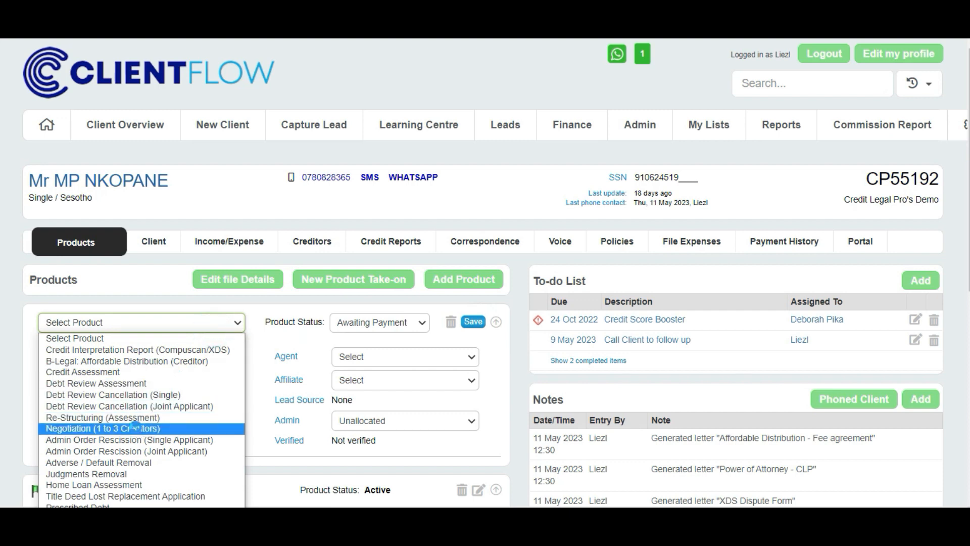
click(135, 428)
click(374, 324)
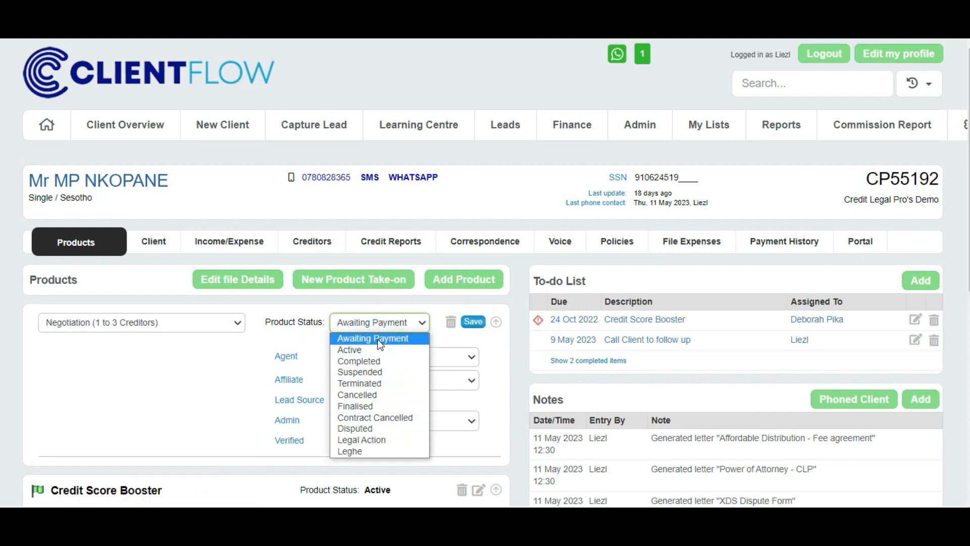
click(379, 338)
Assign an agent, an affiliate and an admin to the Negotiation product, save it and review its details
click(390, 360)
click(398, 397)
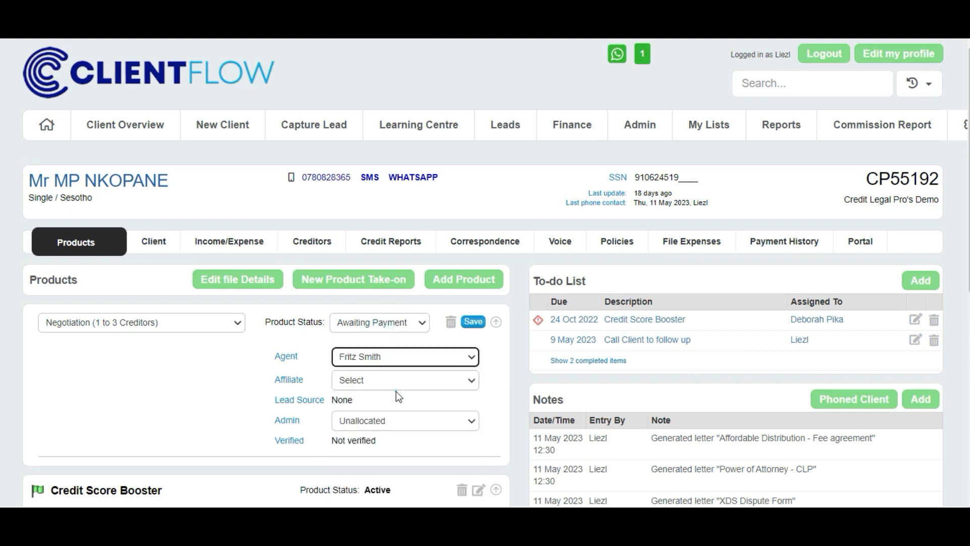
click(389, 380)
click(392, 405)
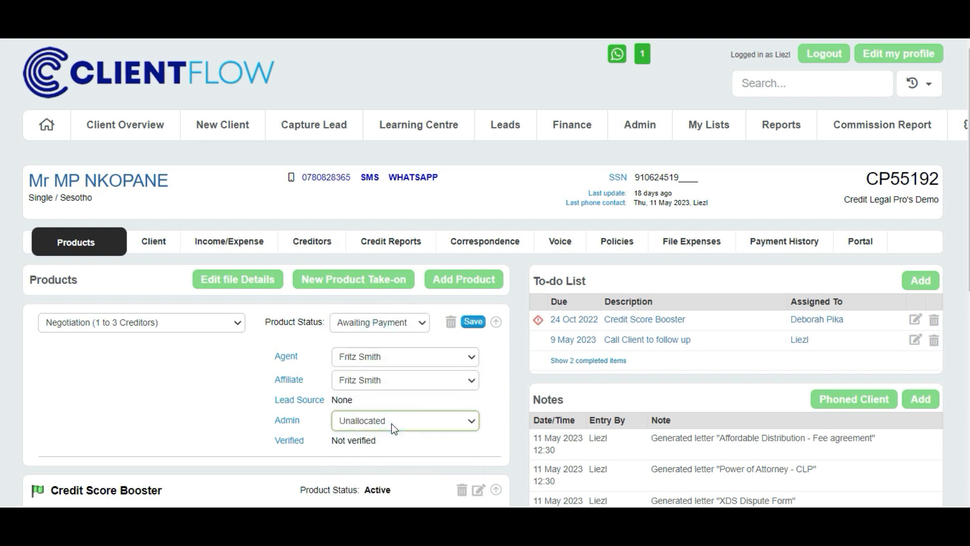
click(392, 423)
click(389, 448)
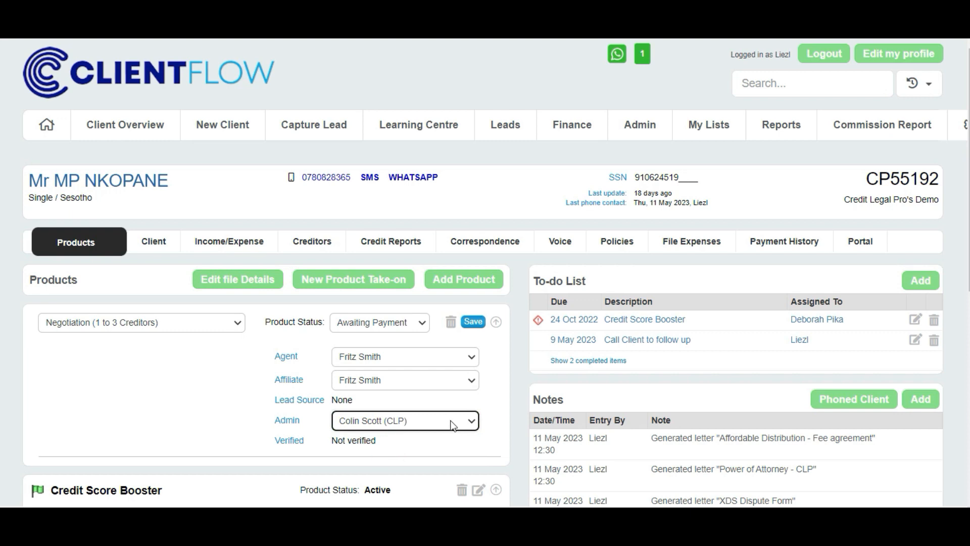
click(473, 323)
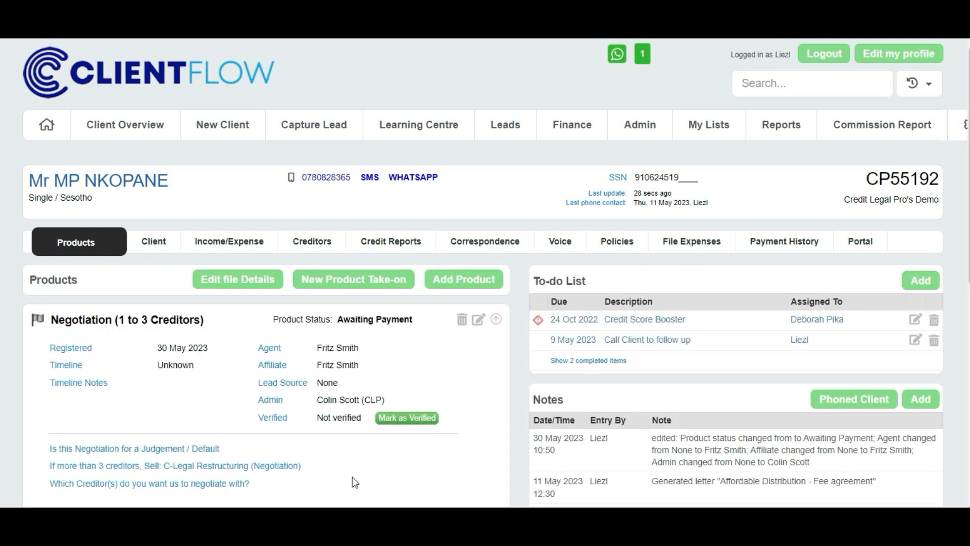
scroll(238, 435, down, 1)
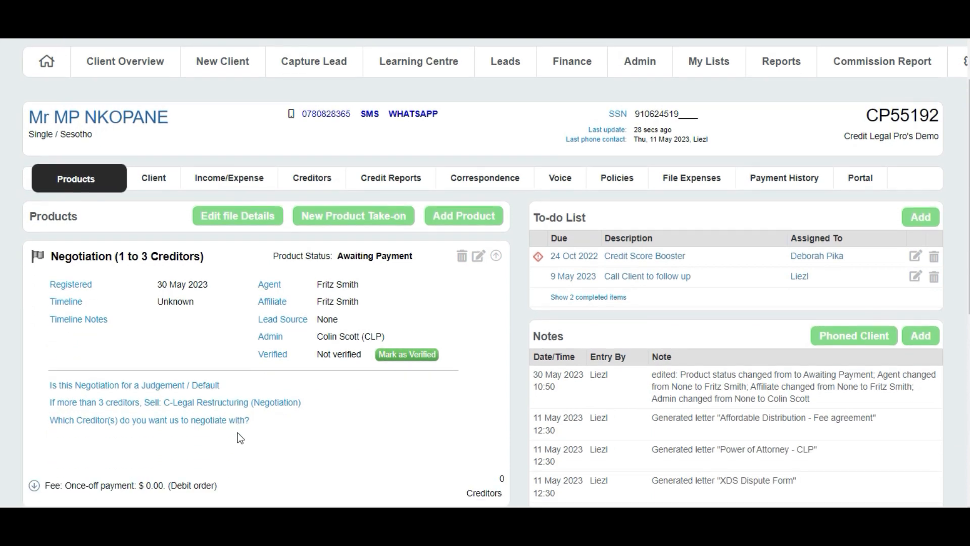
scroll(238, 433, down, 1)
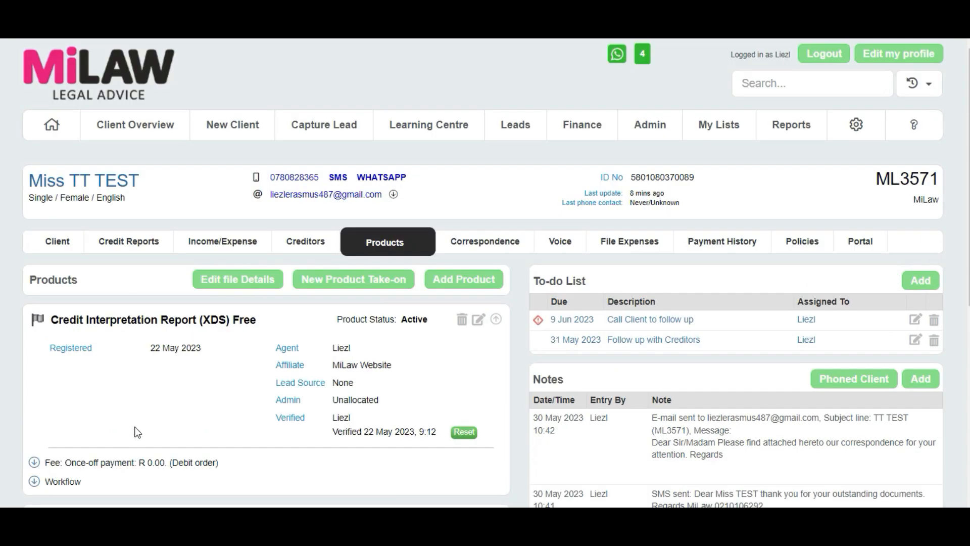
Set the fee of the test client's Credit Interpretation Report (XDS) Free product to R 2000 and save it
scroll(46, 348, down, 2)
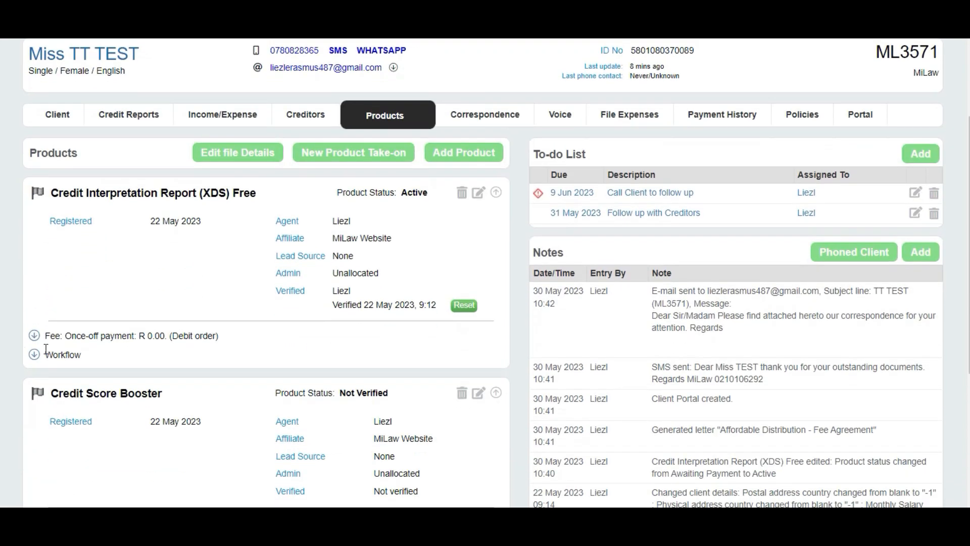
click(35, 336)
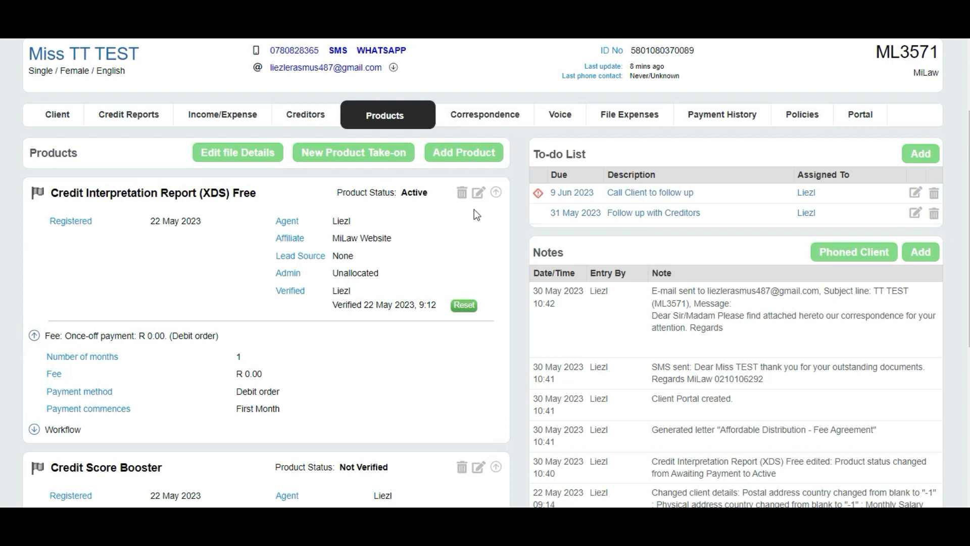
click(478, 193)
scroll(210, 413, down, 1)
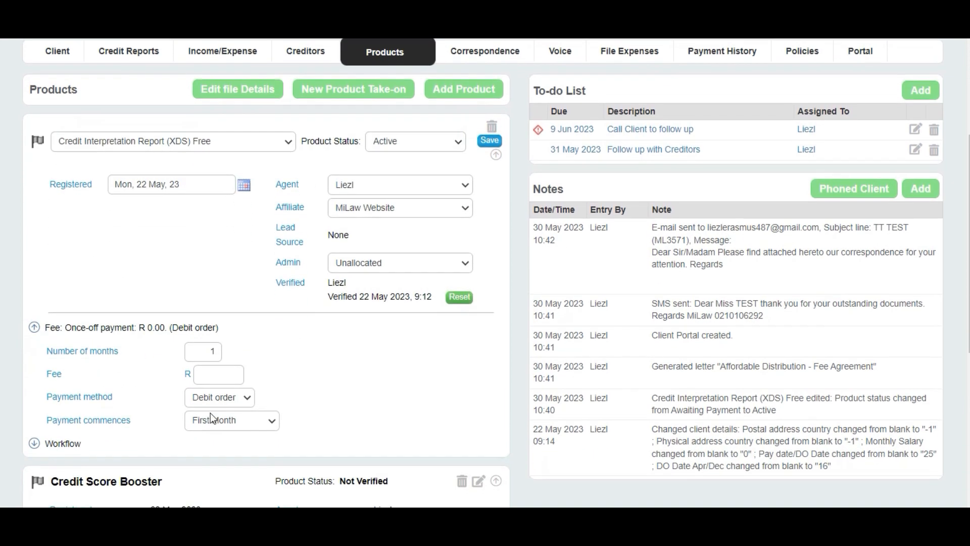
click(218, 371)
text(2000)
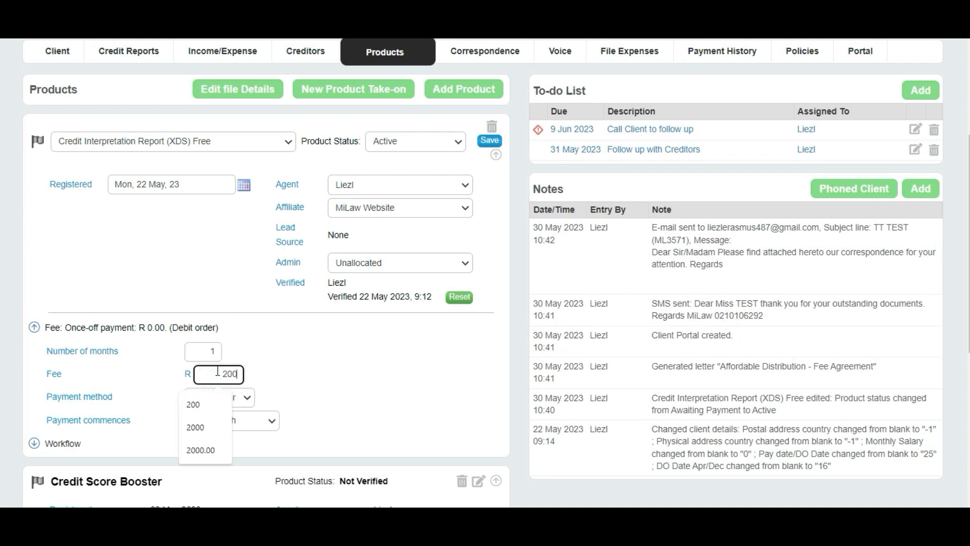
click(489, 140)
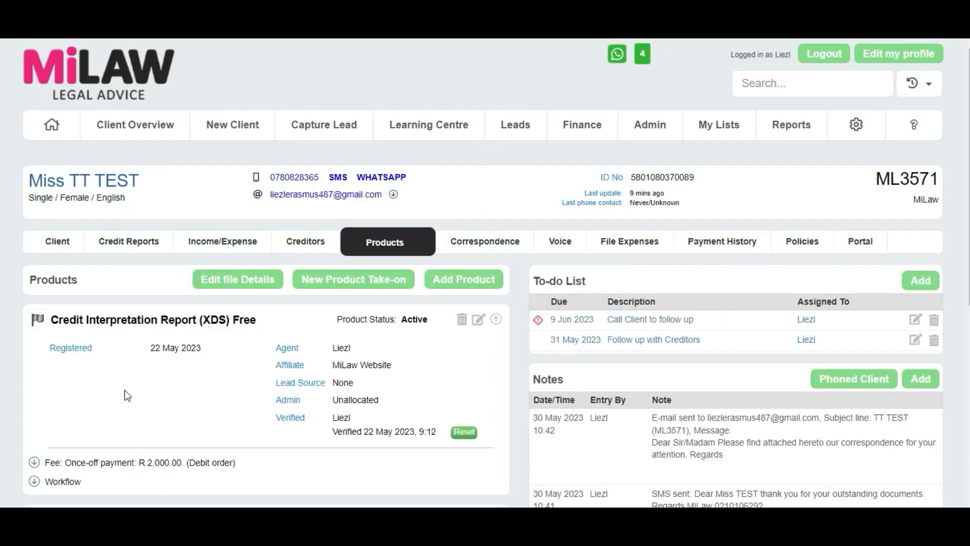
Expand the workflow of the Credit Interpretation Report (XDS) Free product to view its stages
scroll(126, 395, down, 3)
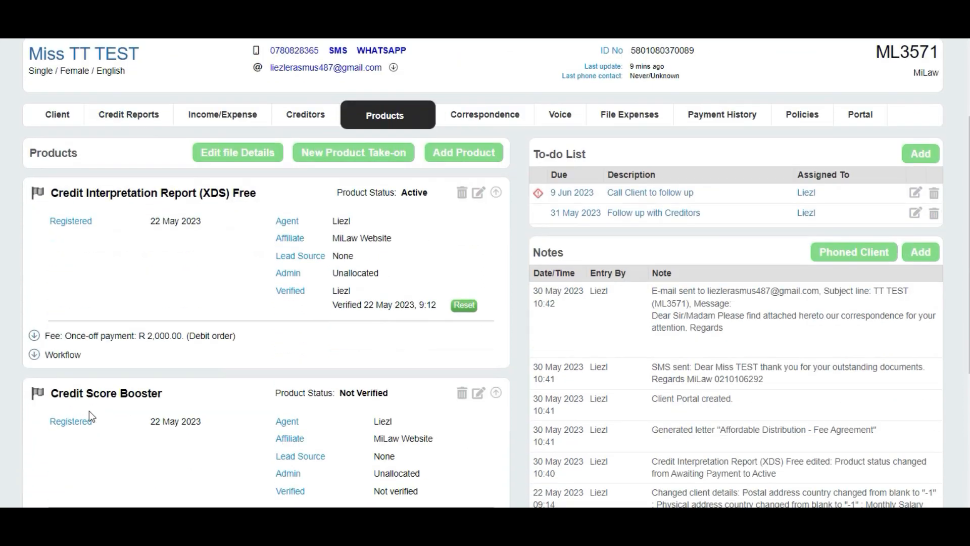
click(34, 356)
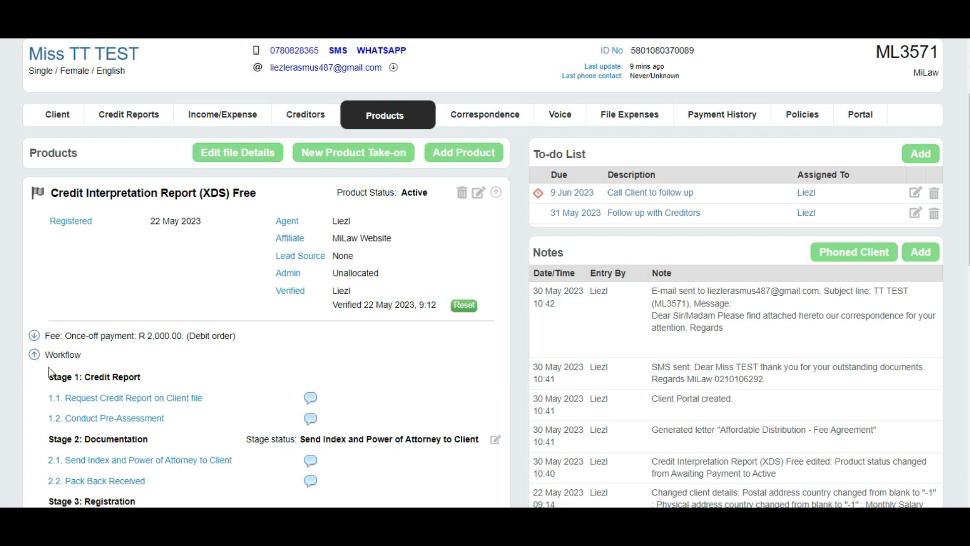
Mark the Request Credit Report on Client file phase as complete and reopen the product's workflow to check it
scroll(49, 368, down, 5)
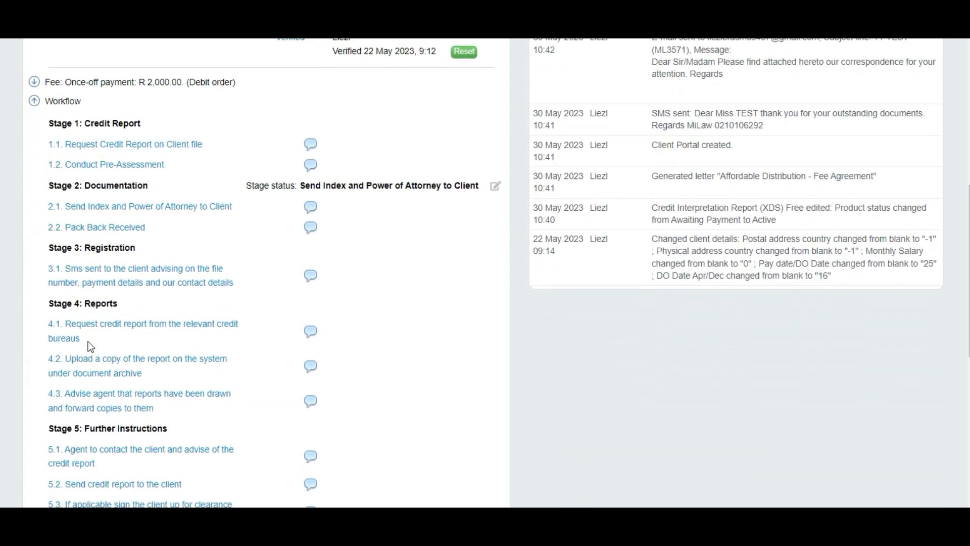
click(310, 146)
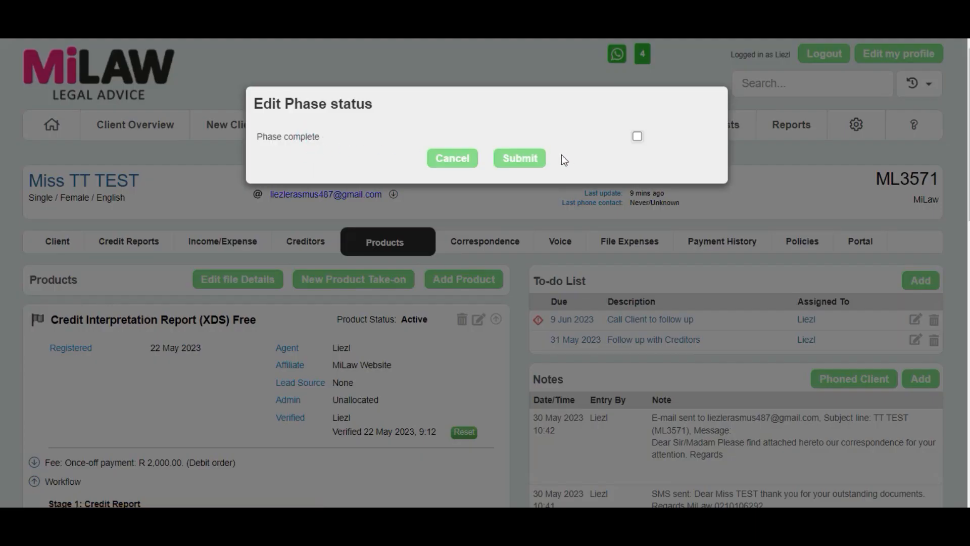
click(637, 138)
click(513, 161)
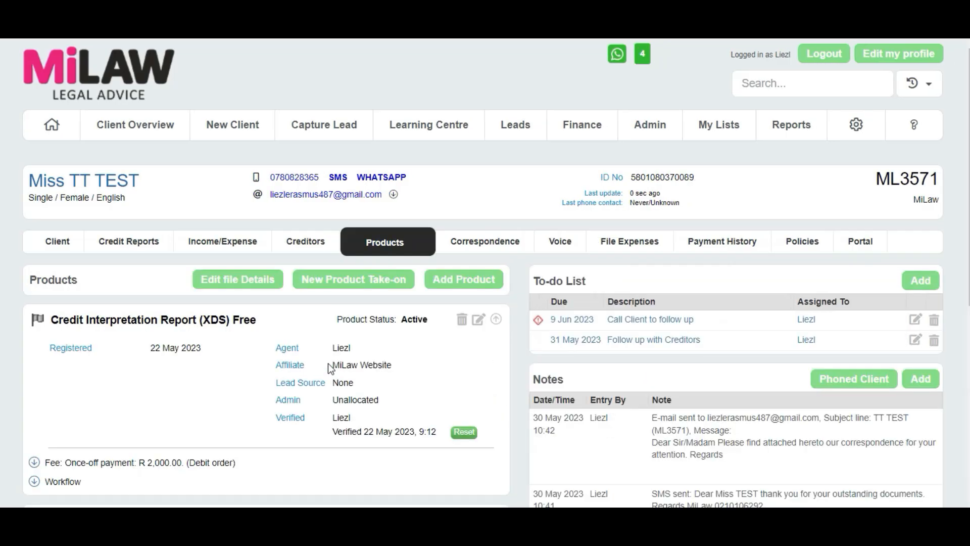
scroll(69, 376, down, 2)
click(34, 355)
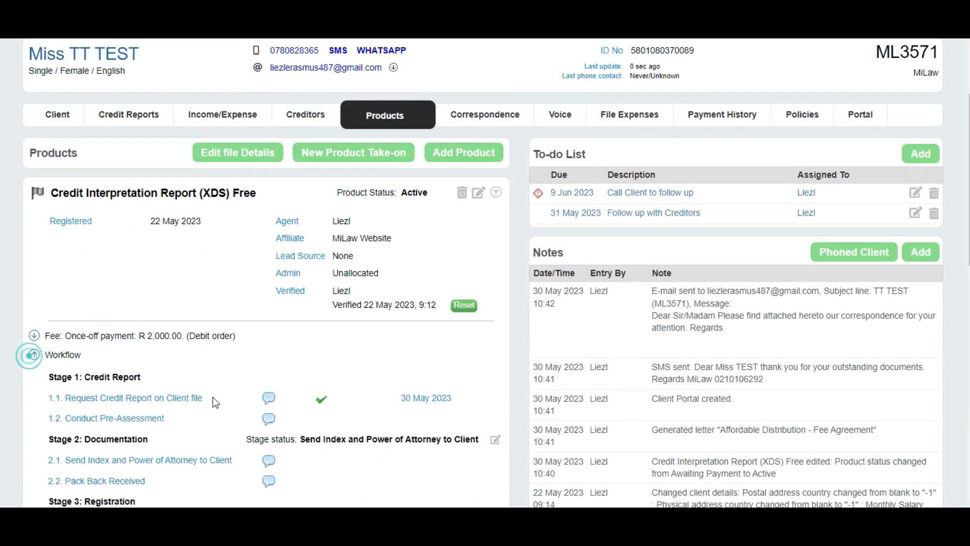
scroll(267, 373, down, 2)
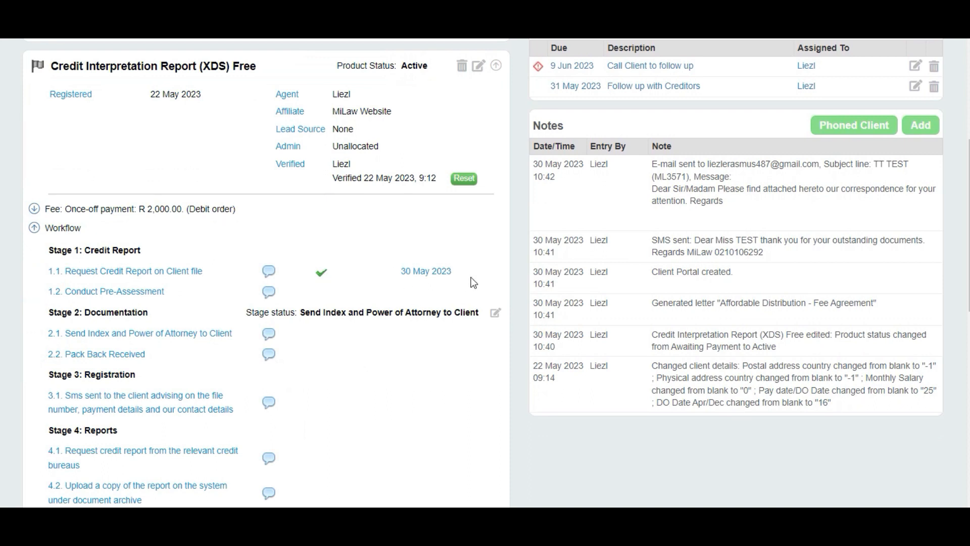
Add a to-do list item described as "test", due 2 June 2023 and assigned to a staff member, and save it
scroll(473, 283, up, 3)
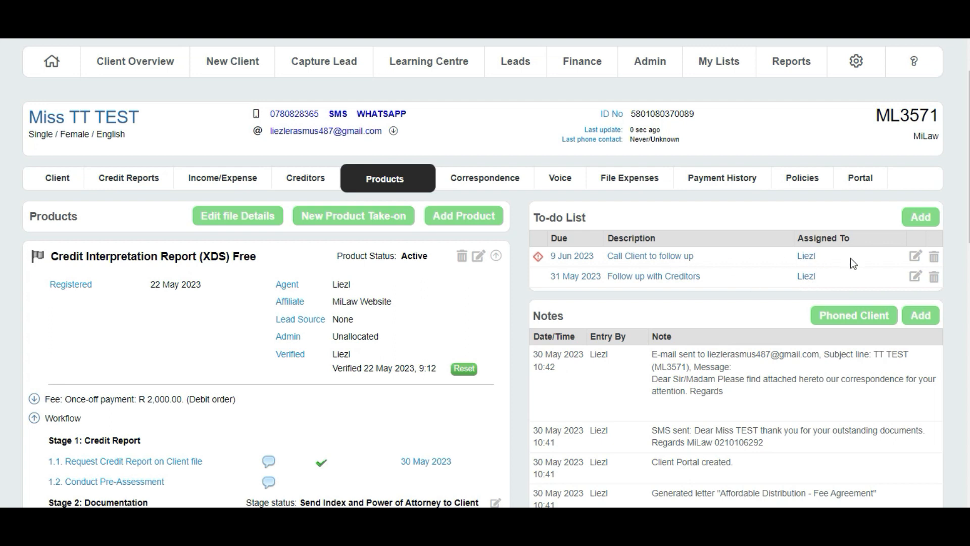
click(920, 219)
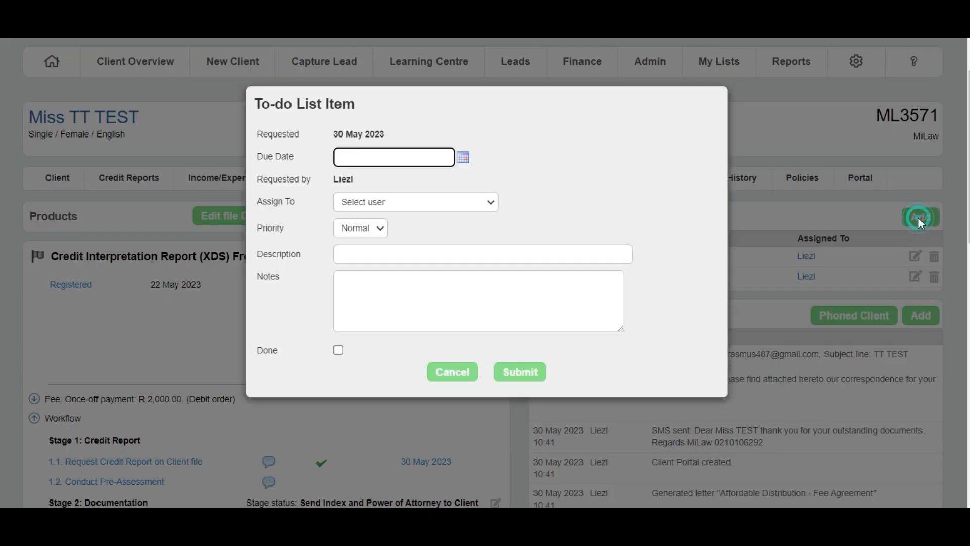
click(456, 157)
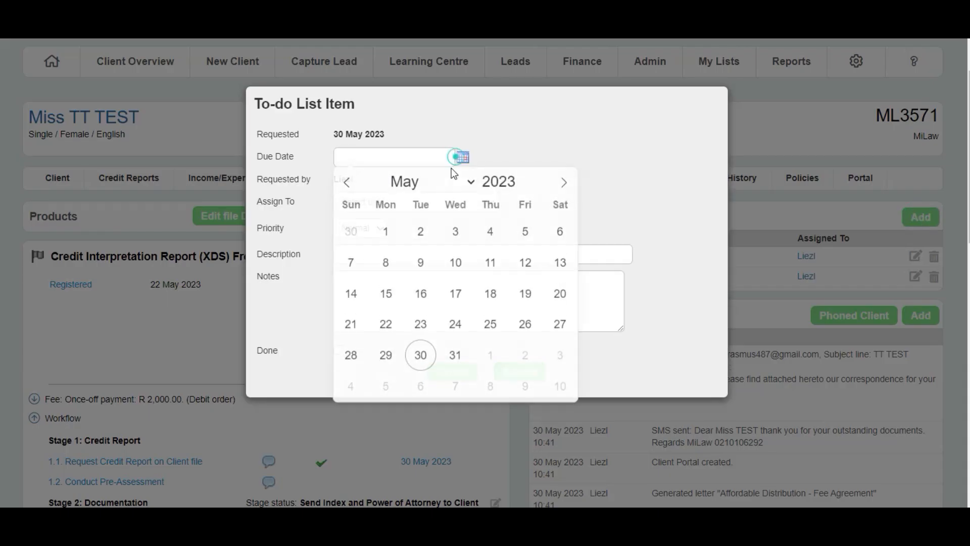
click(521, 356)
click(386, 208)
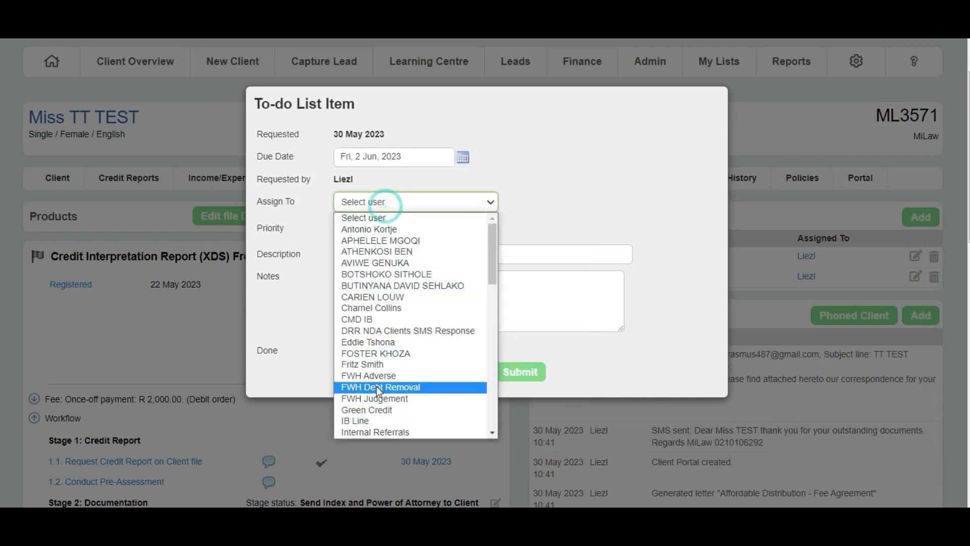
key(l)
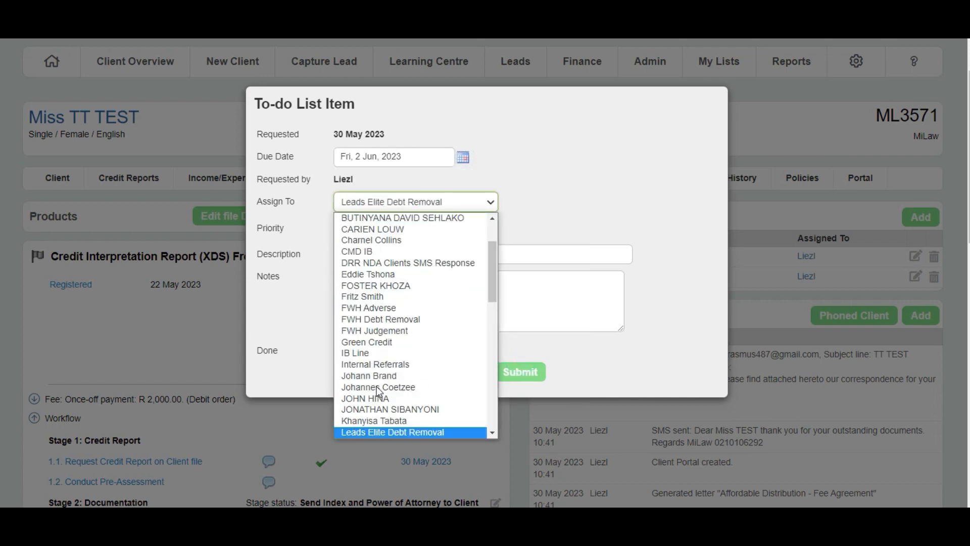
scroll(379, 404, down, 3)
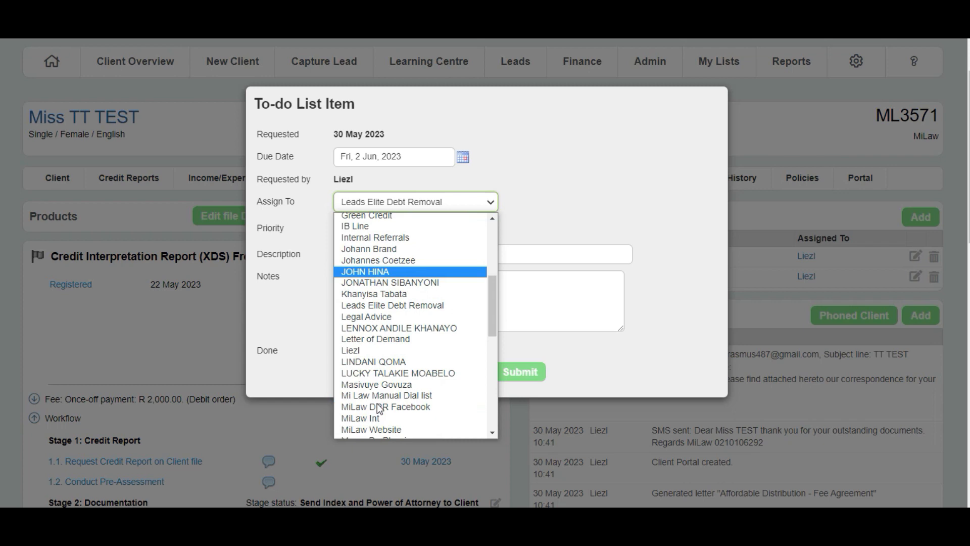
click(365, 350)
click(355, 257)
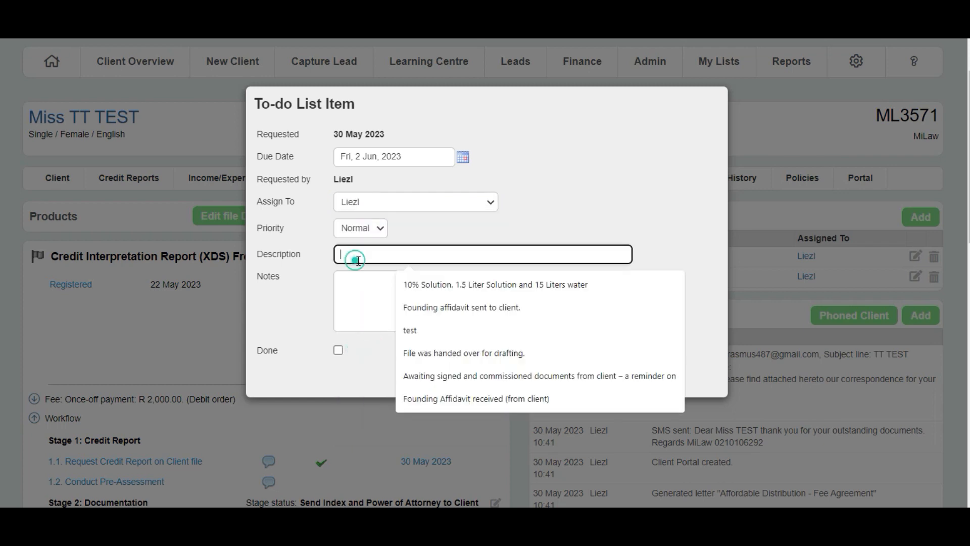
click(429, 333)
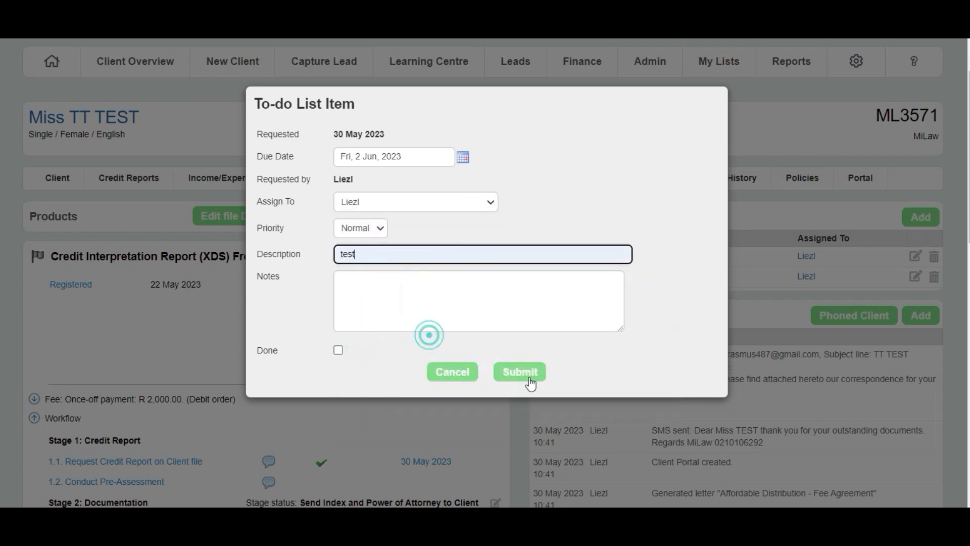
click(519, 379)
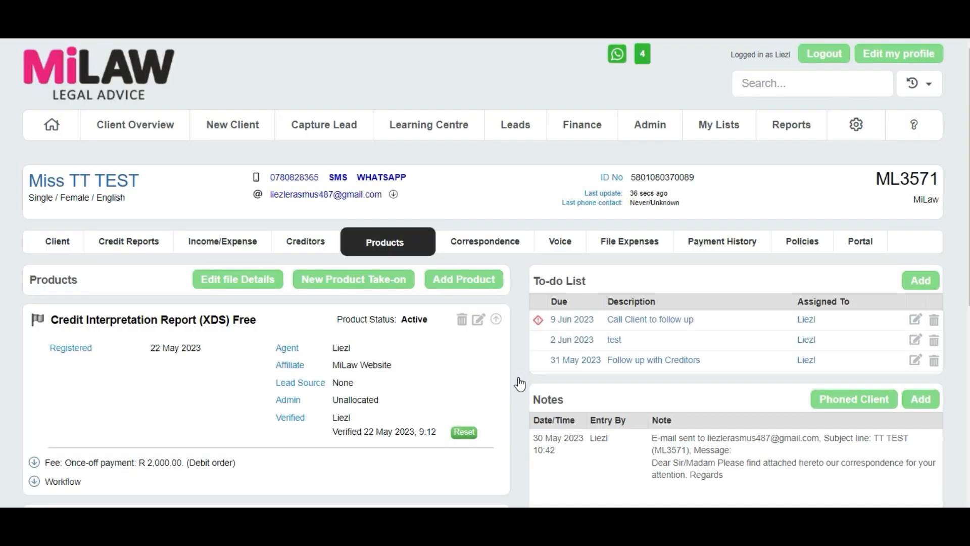
Add the note "test" to the "Call Client to follow up" to-do item due 9 June 2023 and save it
click(915, 320)
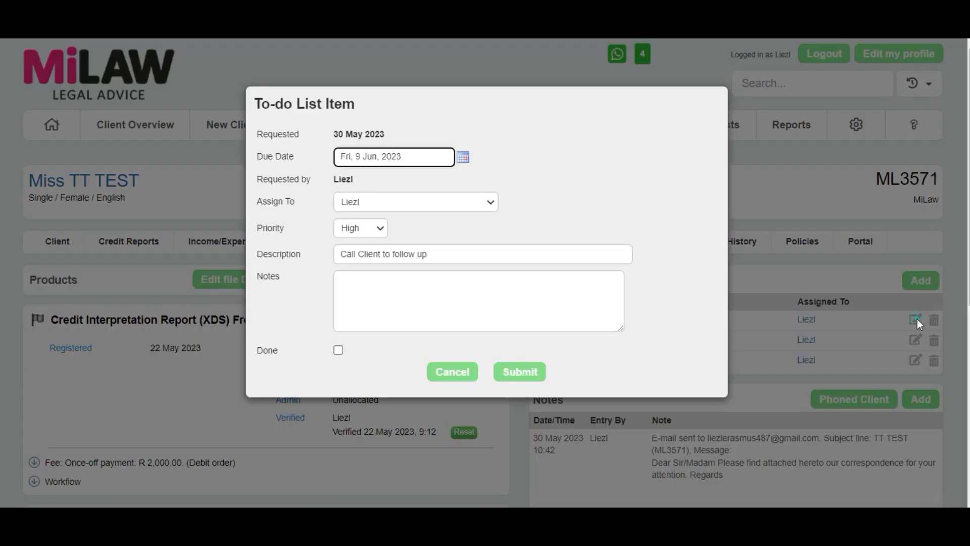
click(350, 294)
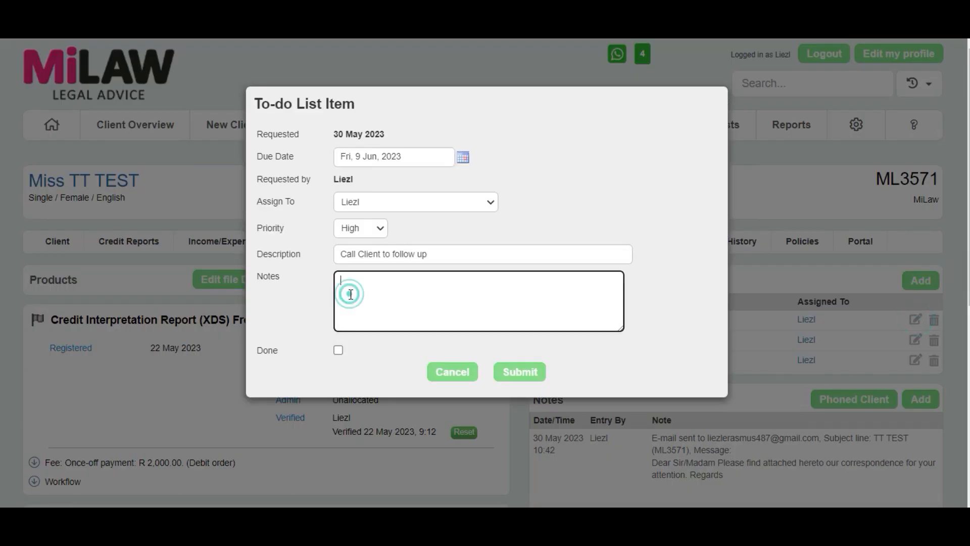
text(test)
click(536, 370)
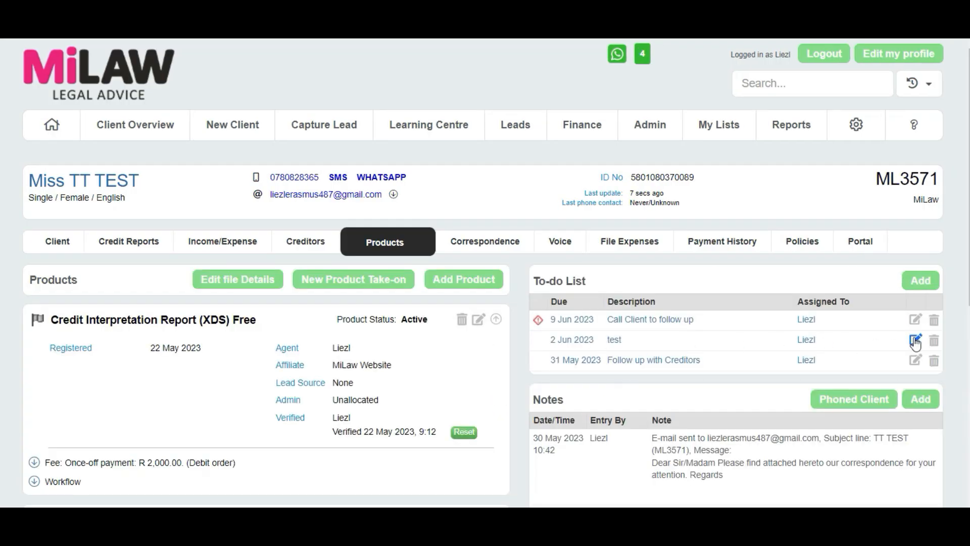
Mark the "test" to-do item as done and show the completed items in the to-do list
click(915, 340)
click(339, 350)
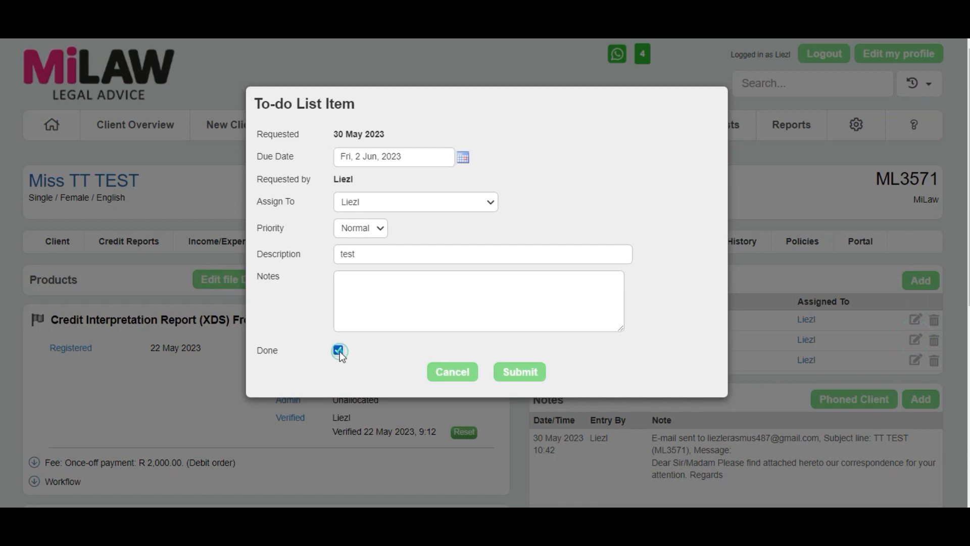
click(527, 374)
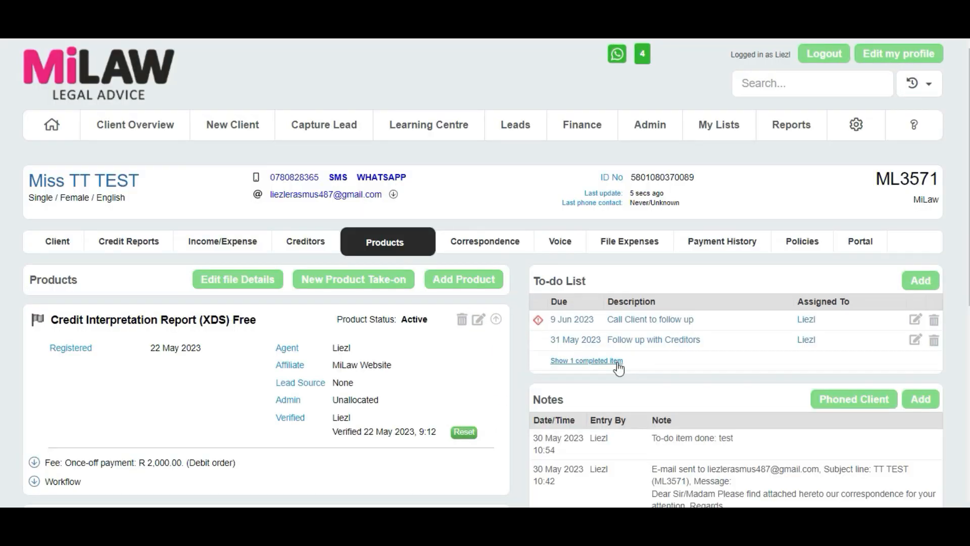
click(588, 360)
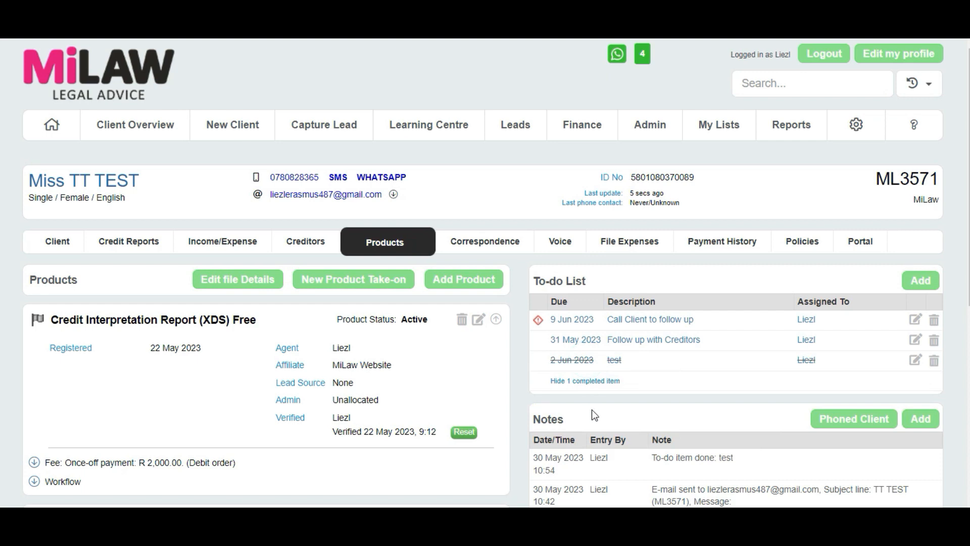
click(591, 381)
click(589, 362)
Start logging a client phone call with the call note "test" and schedule a follow-up due 31 May 2023
scroll(581, 386, down, 6)
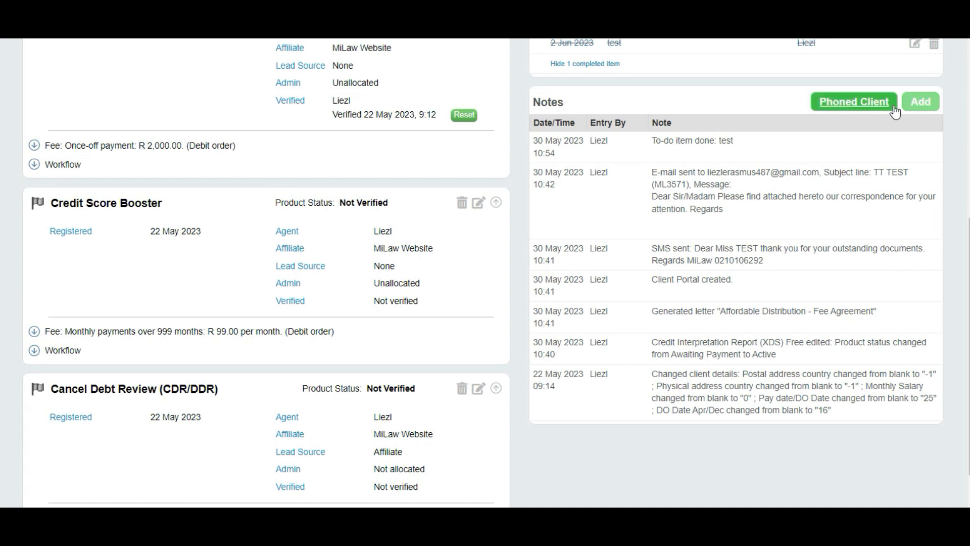
click(854, 105)
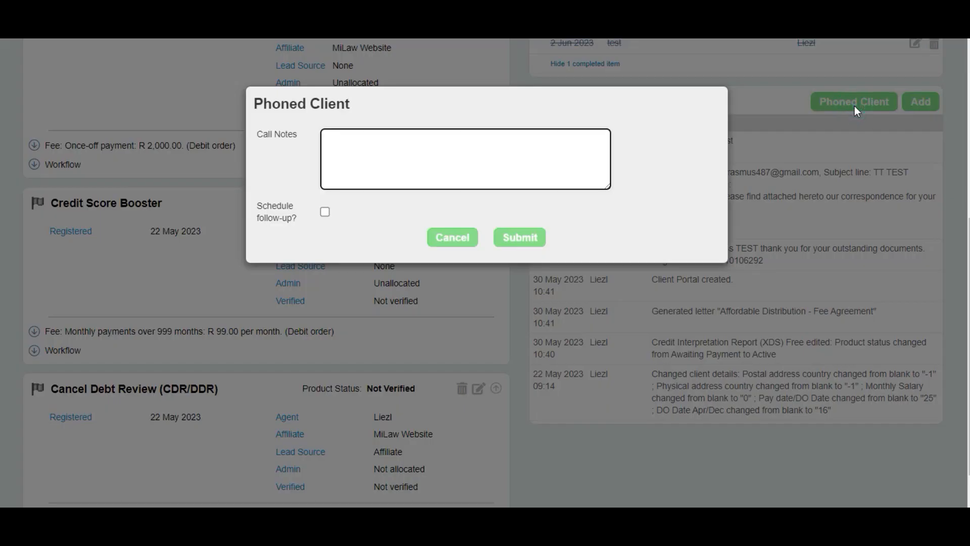
text(test)
click(324, 213)
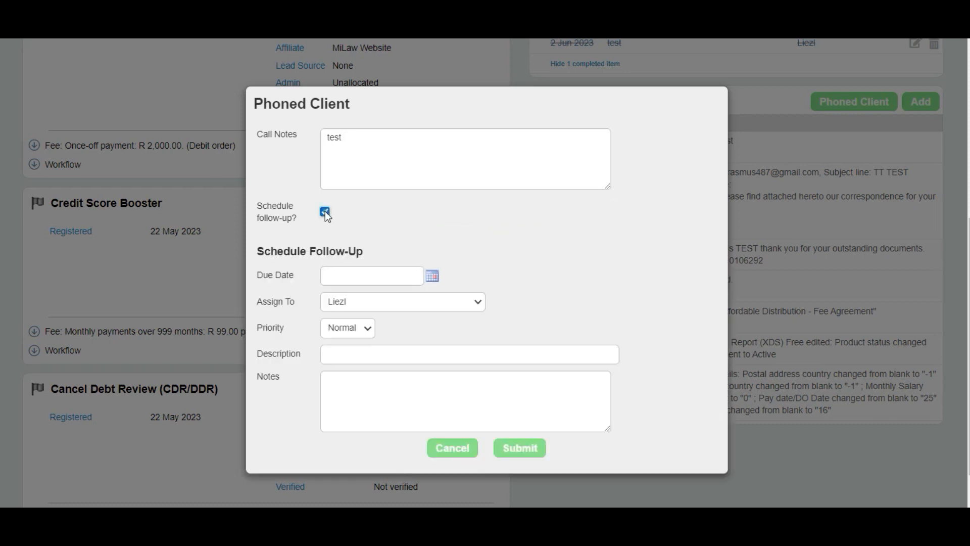
click(431, 279)
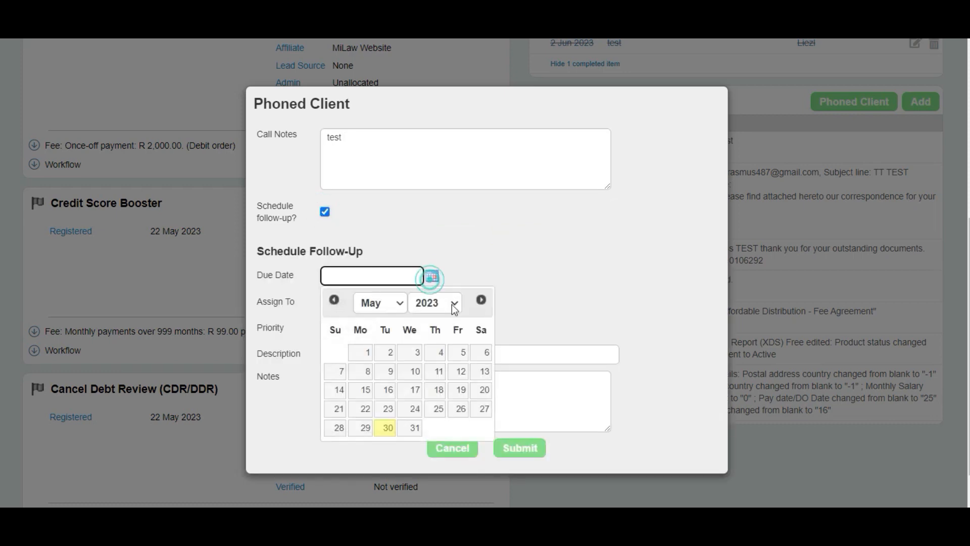
click(412, 428)
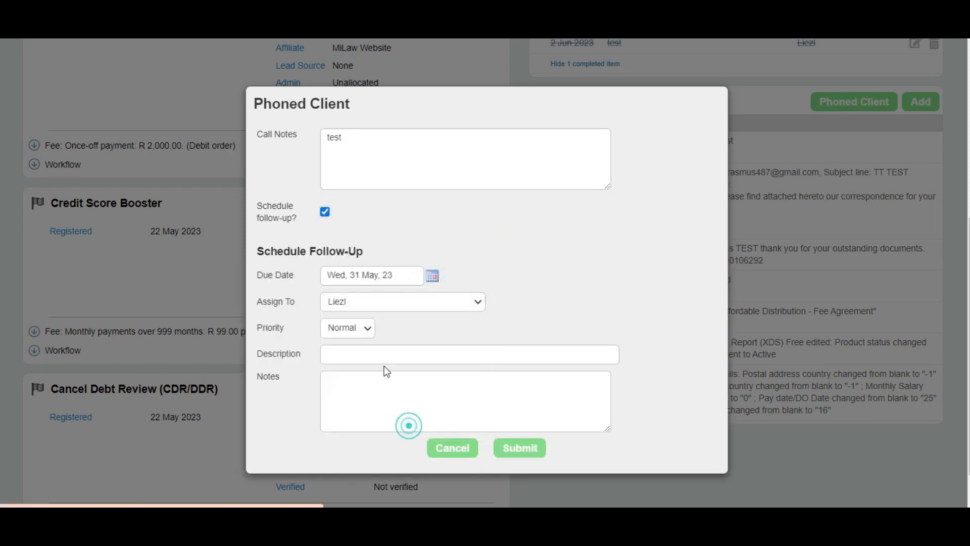
Describe the scheduled follow-up as "Call Client to follow up" and submit the phone call record
click(336, 356)
text(cal; c;o)
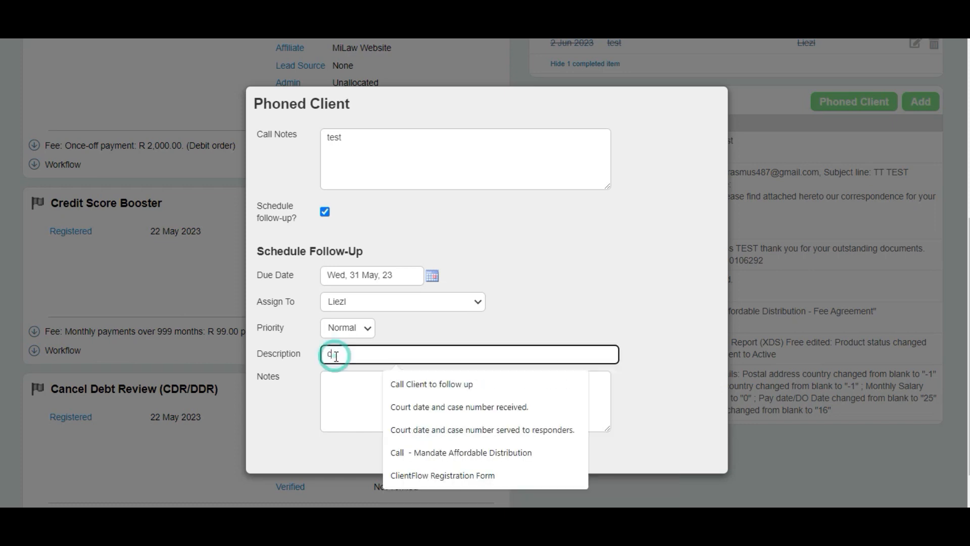
key(BackSpace)
key(BackSpace)
key(BackSpace)
key(BackSpace)
key(BackSpace)
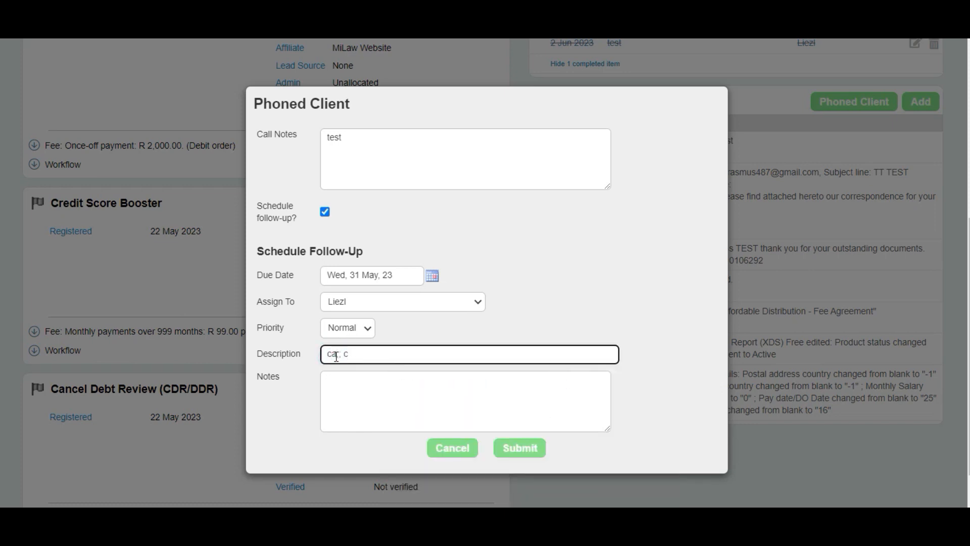
text(l client to follow up)
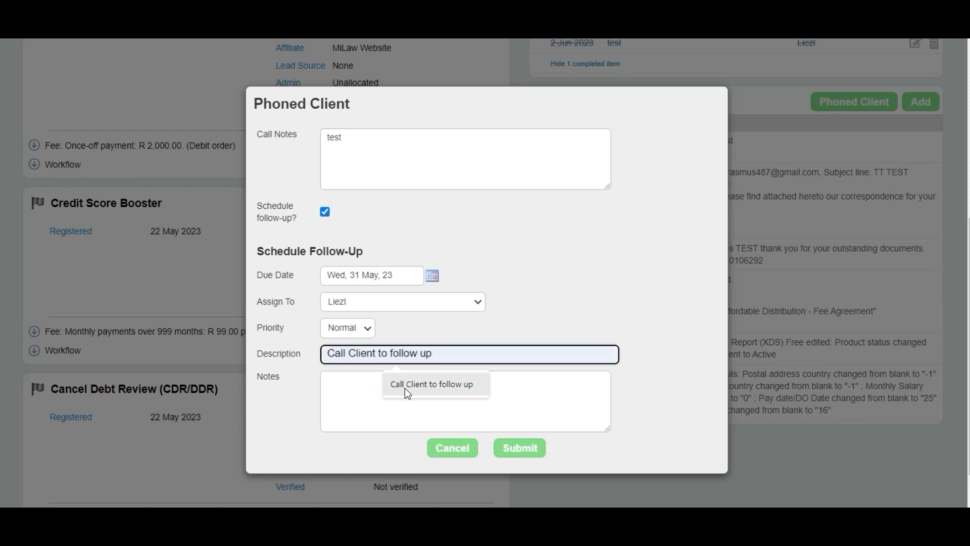
click(406, 390)
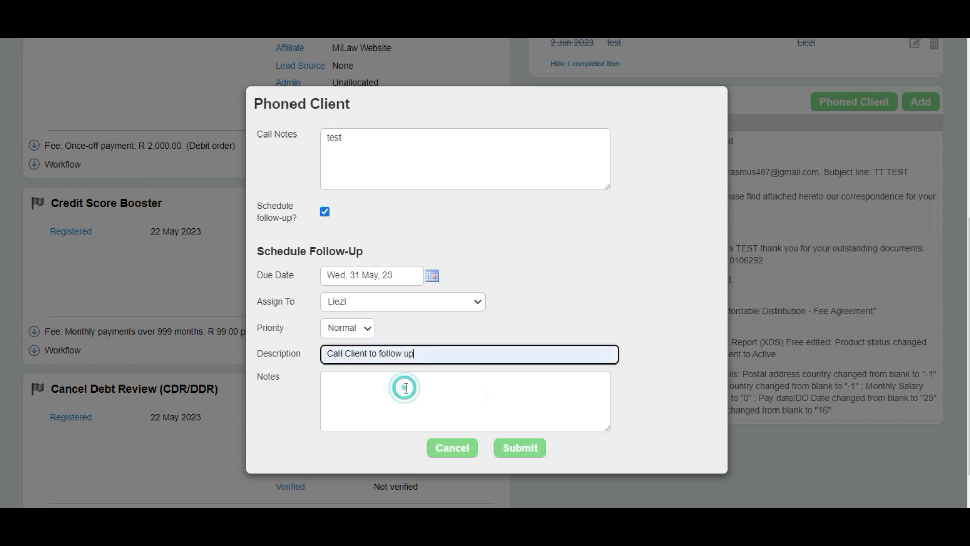
click(522, 452)
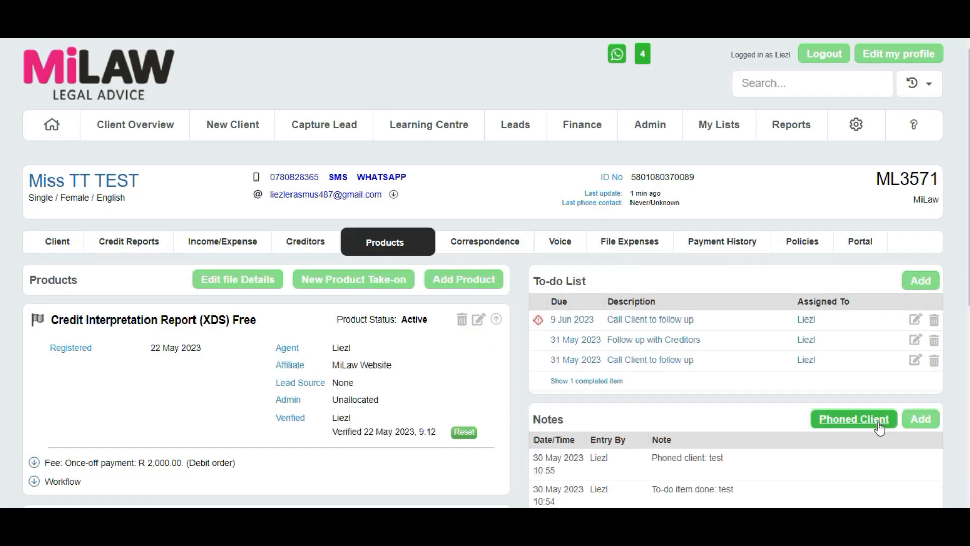
Log another client phone call with the call note "teste", without a follow-up, and check the notes list
click(860, 425)
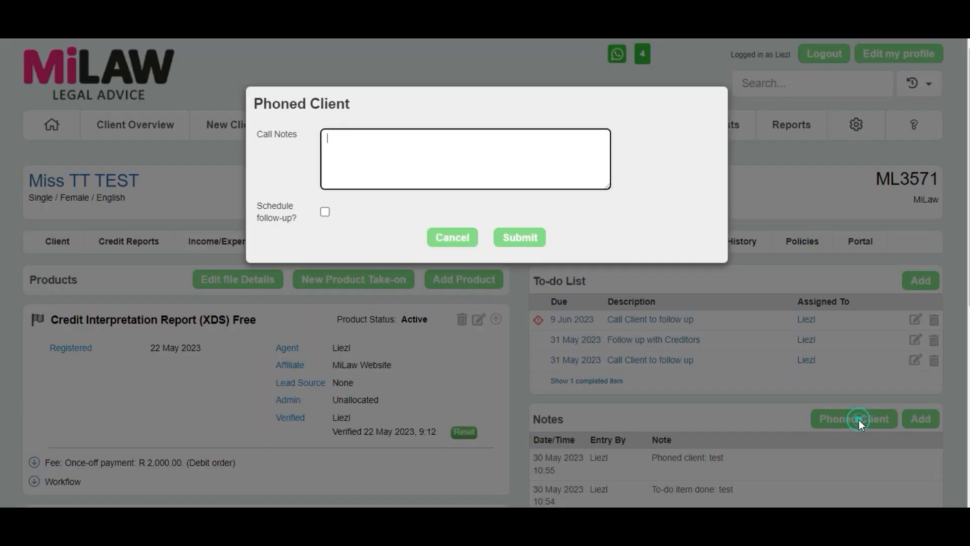
click(360, 150)
text(teste)
click(525, 241)
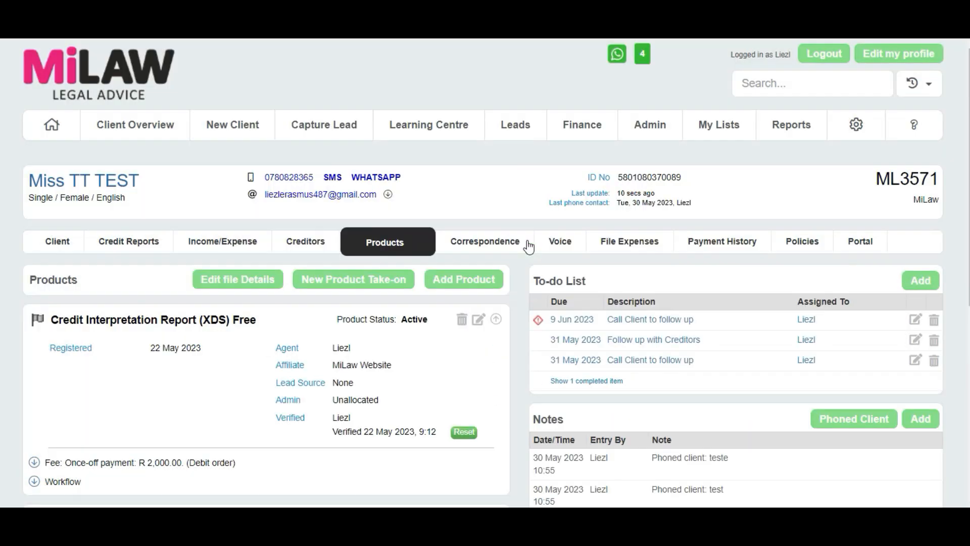
scroll(571, 415, down, 3)
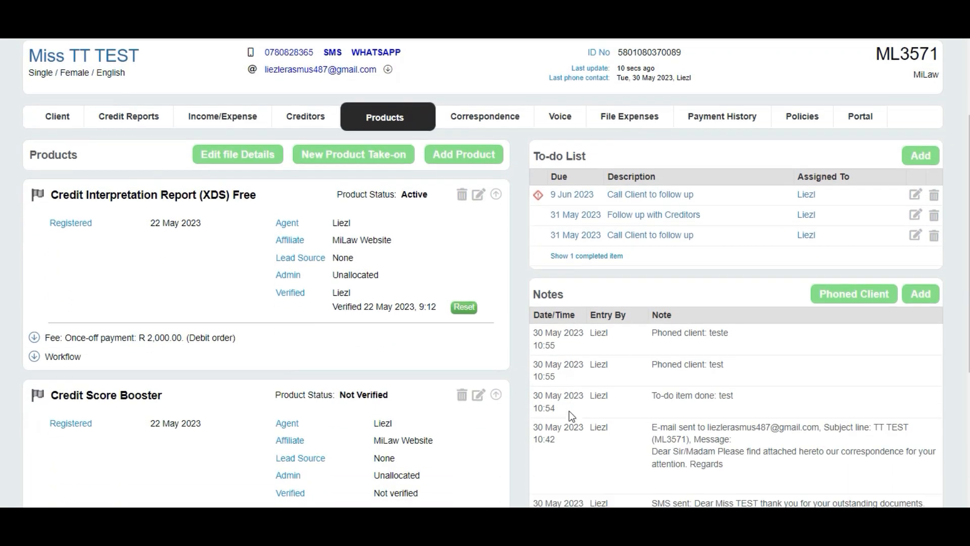